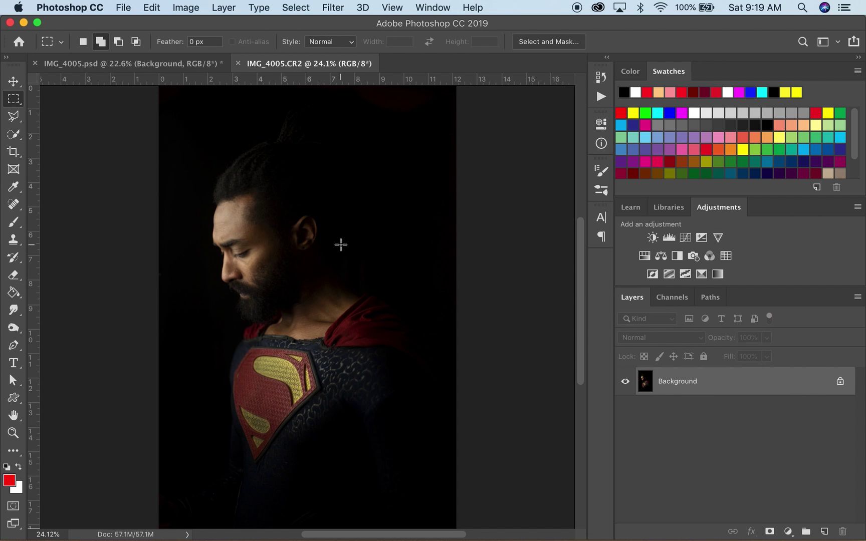
Step: Compare the original IMG_4005.CR2 portrait with the edited IMG_4005.psd and its layer stack, and return to the original
scroll(341, 244, "up", 5)
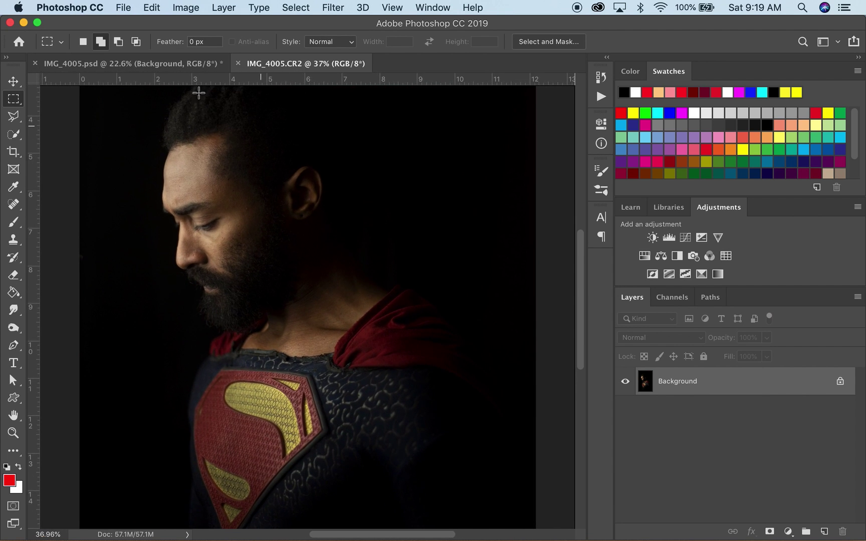
left_click(192, 71)
scroll(297, 253, "up", 2)
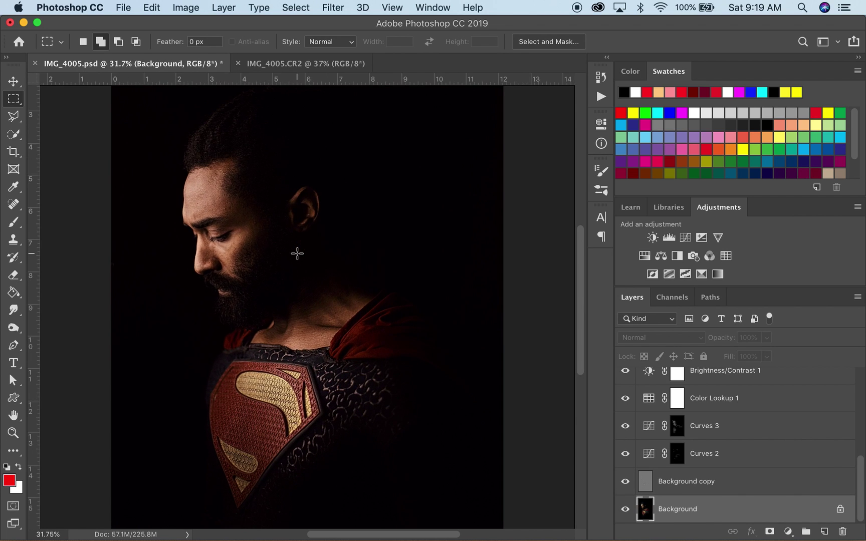
scroll(297, 253, "up", 1)
scroll(662, 459, "up", 5)
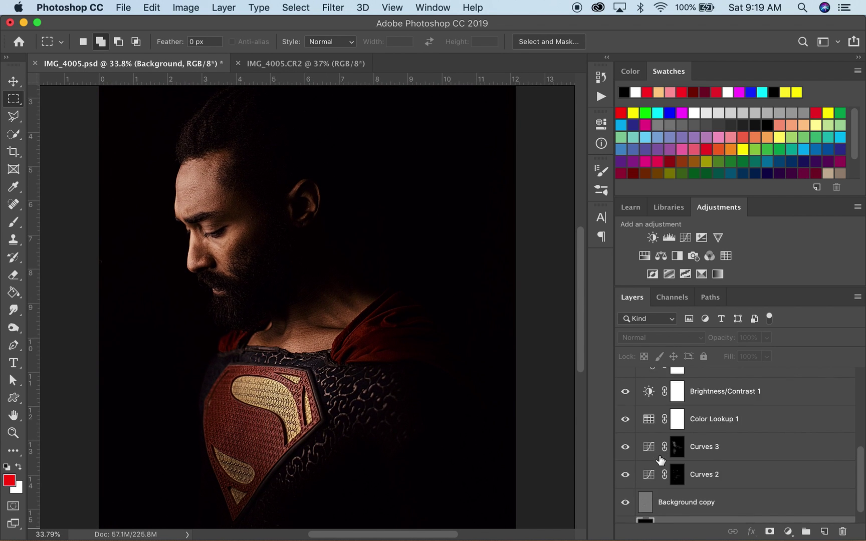
scroll(661, 458, "down", 8)
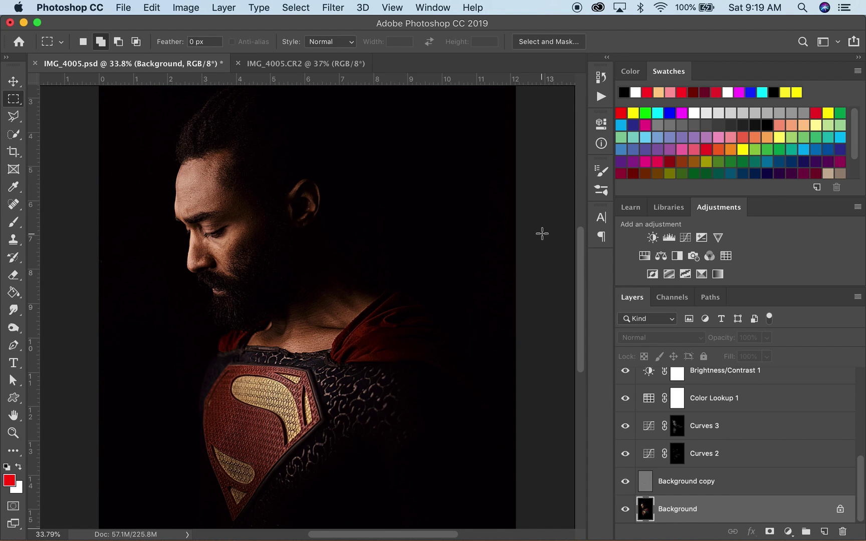
left_click(344, 69)
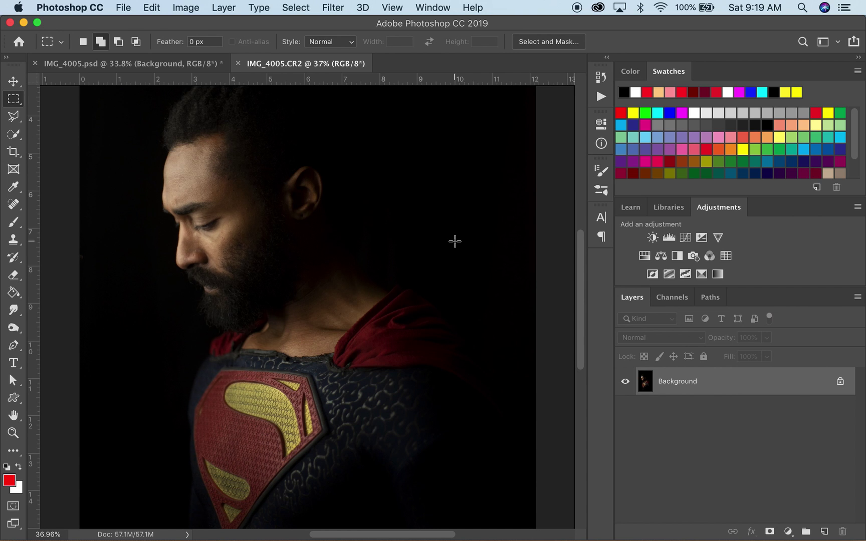
Step: Examine the unedited portrait as a whole and up close around the face, beard and costume
scroll(454, 241, "down", 3)
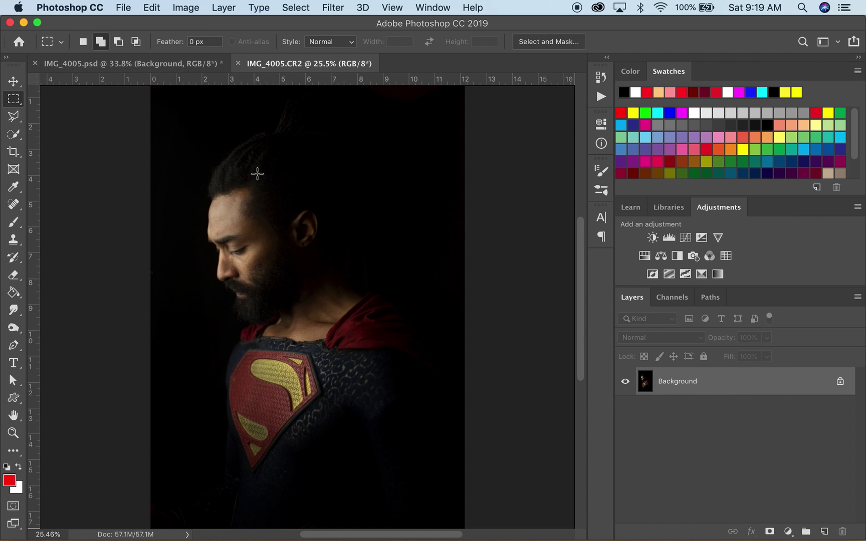
scroll(299, 296, "up", 3)
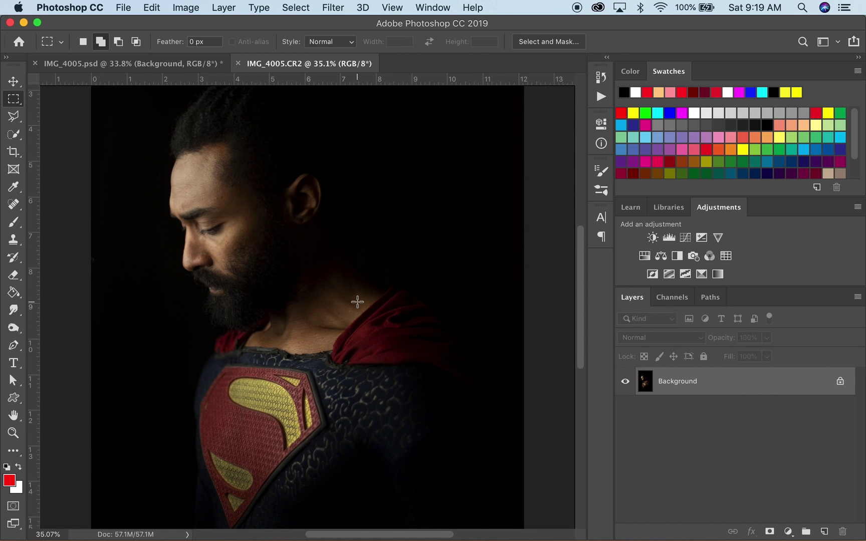
scroll(357, 301, "down", 3)
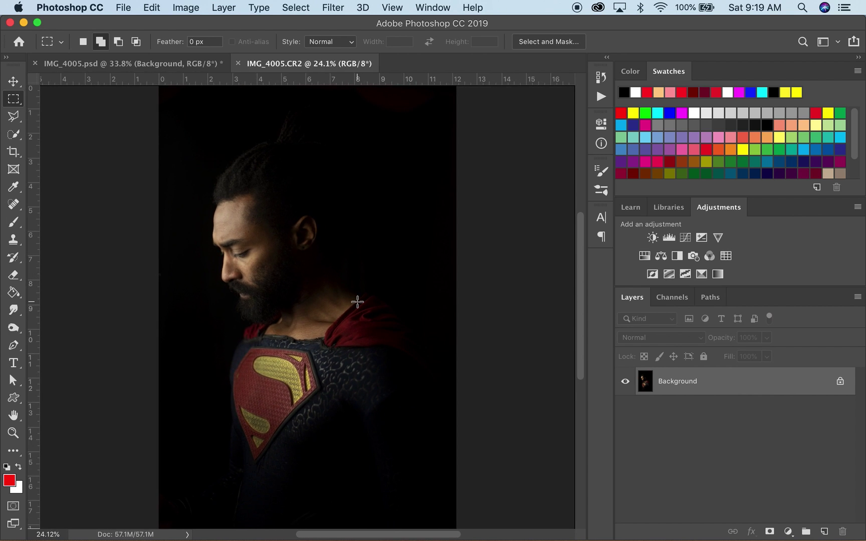
scroll(357, 301, "up", 3)
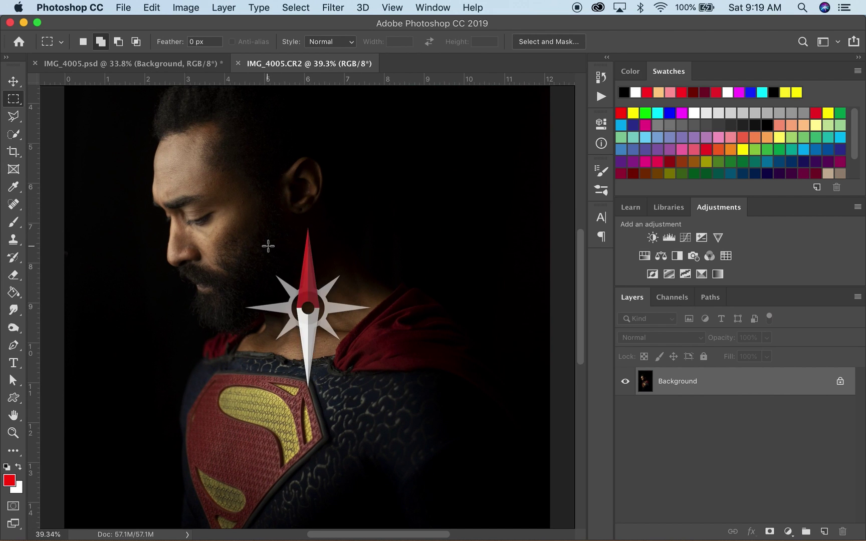
scroll(268, 245, "up", 2)
scroll(268, 245, "up", 2)
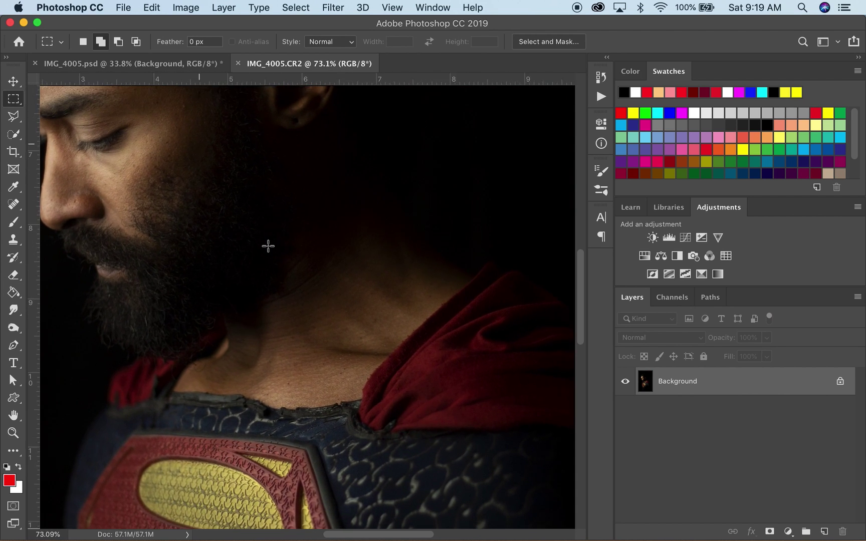
scroll(215, 224, "up", 3)
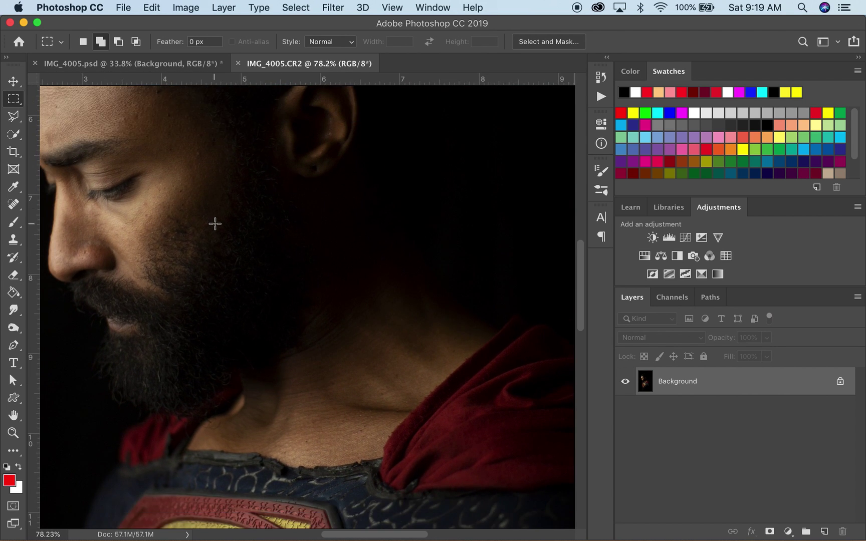
scroll(215, 224, "down", 1)
scroll(215, 224, "down", 3)
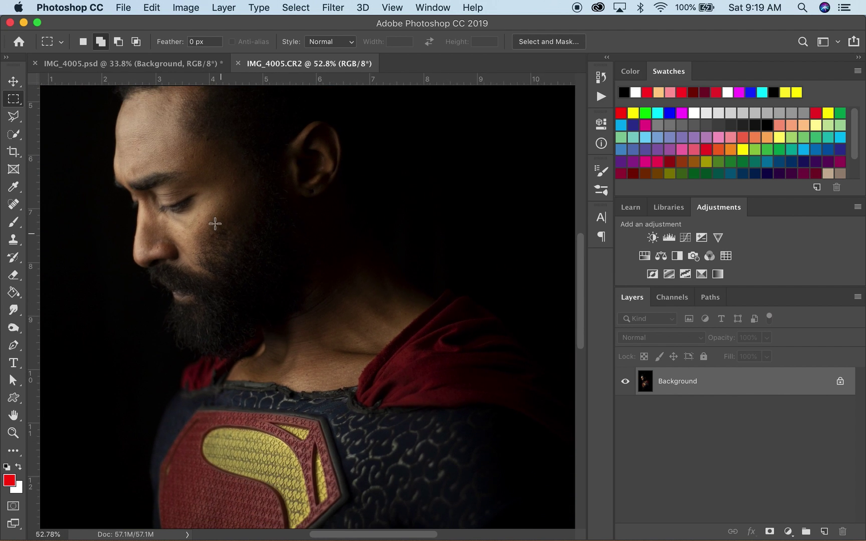
scroll(215, 224, "down", 1)
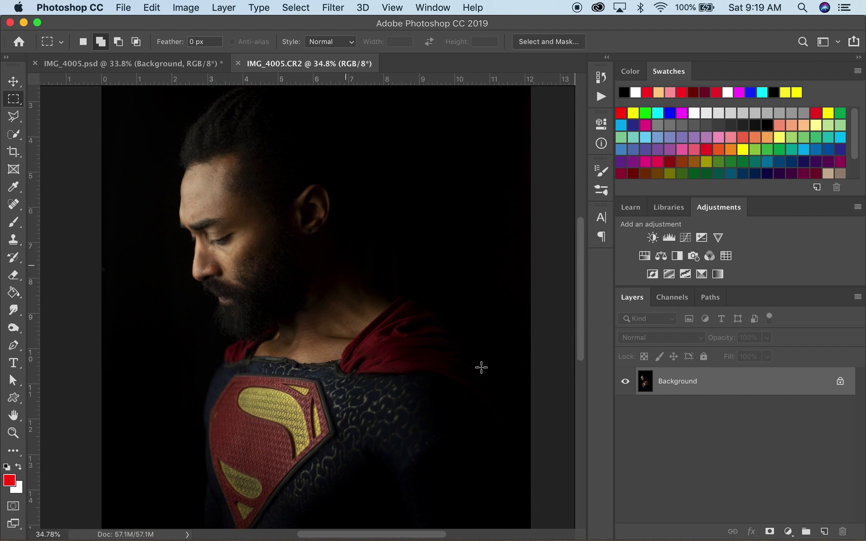
Step: Duplicate the Background layer and apply a High Pass filter to the copy, adjusting the radius to bring out fine edges
left_click_drag(713, 376, 824, 530)
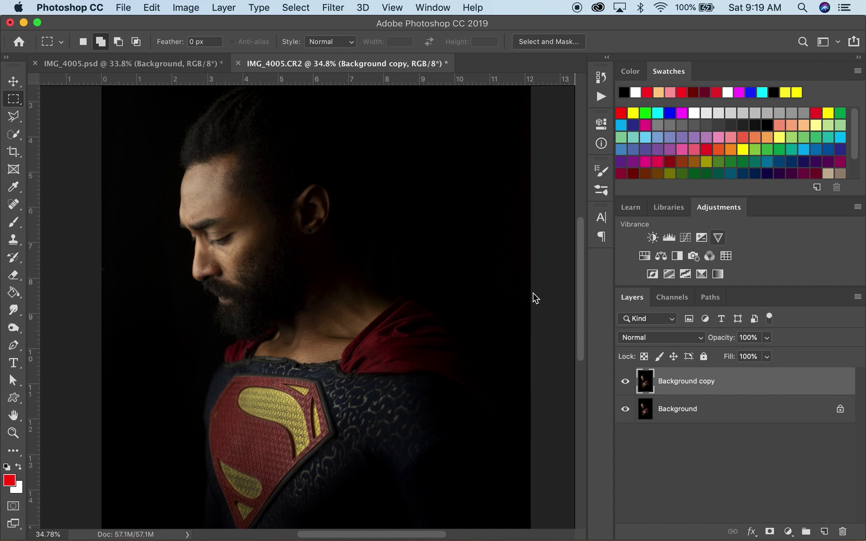
left_click(328, 8)
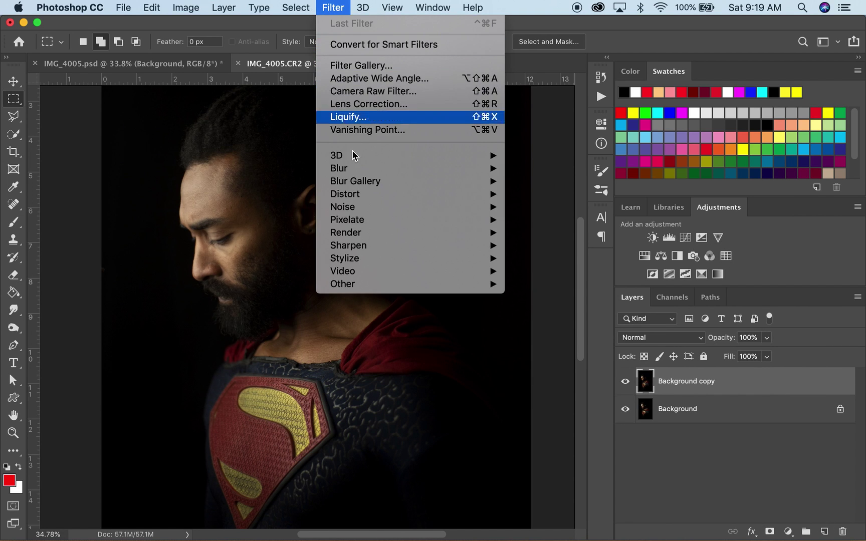
mouse_move(387, 283)
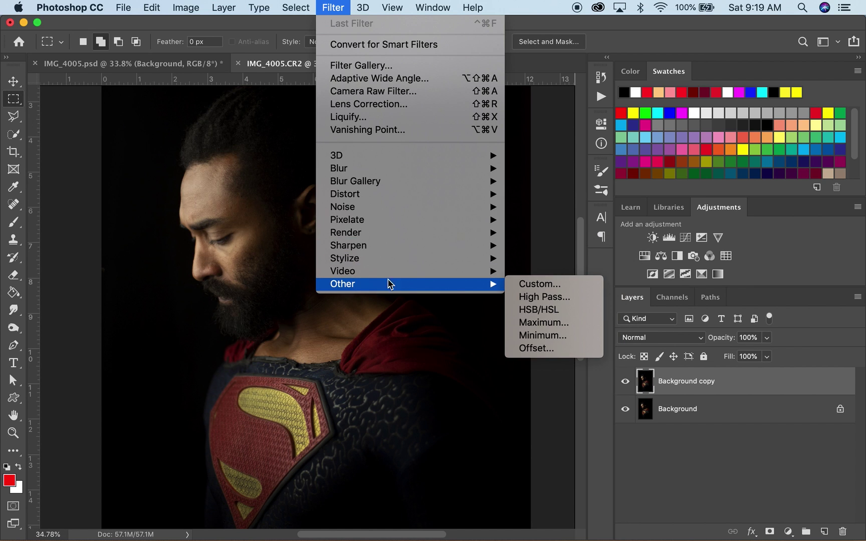
left_click(516, 297)
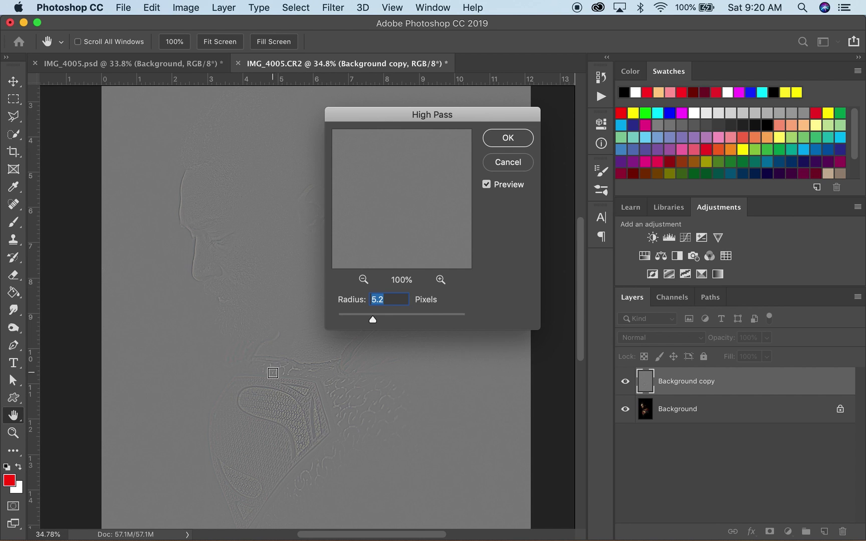
left_click_drag(372, 319, 355, 319)
left_click_drag(364, 321, 374, 321)
left_click(495, 145)
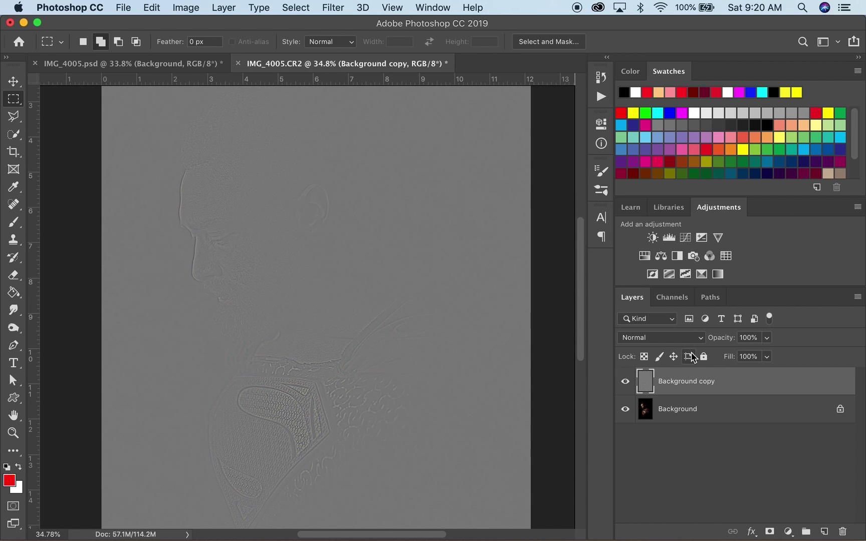
Step: Set the blend mode of the High Pass layer to Vivid Light
left_click(651, 340)
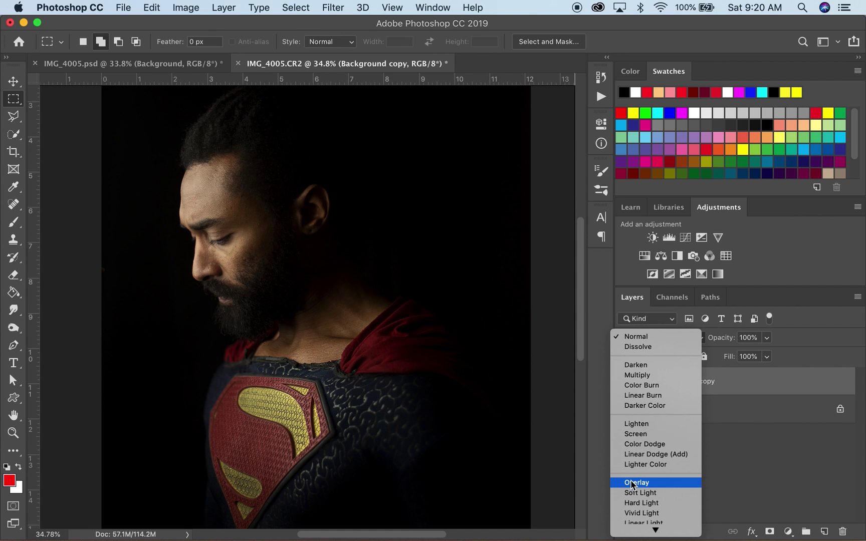
scroll(633, 485, "down", 2)
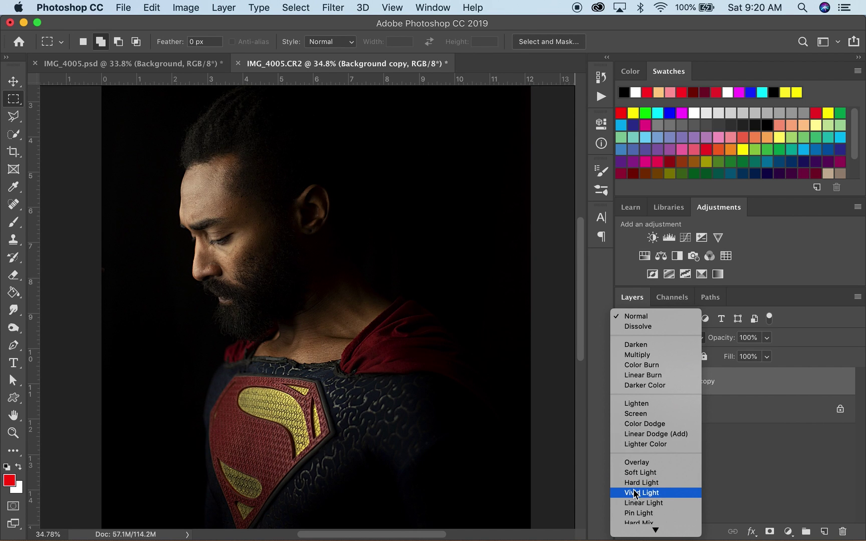
left_click(634, 493)
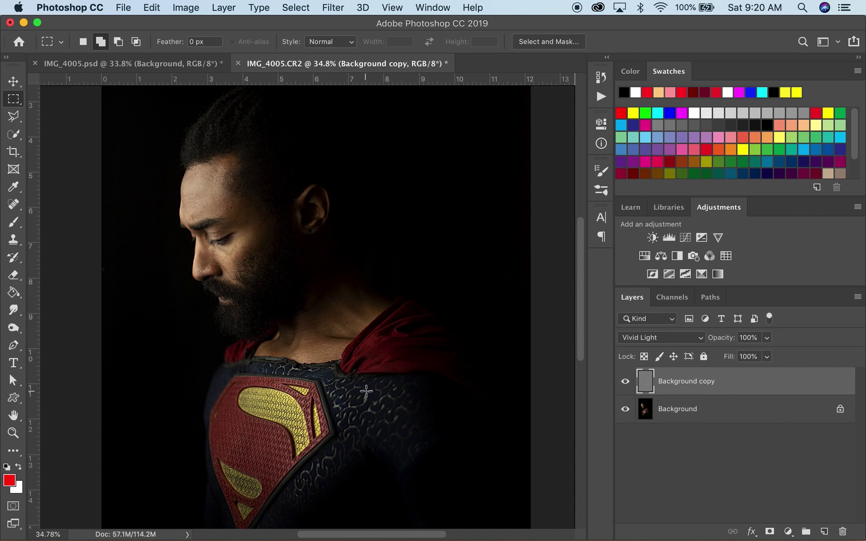
Step: Inspect the sharpening on the face up close with the High Pass layer off and on, and across the wider portrait
scroll(366, 391, "up", 3)
scroll(236, 240, "up", 4)
scroll(236, 240, "up", 3)
scroll(236, 240, "left", 4)
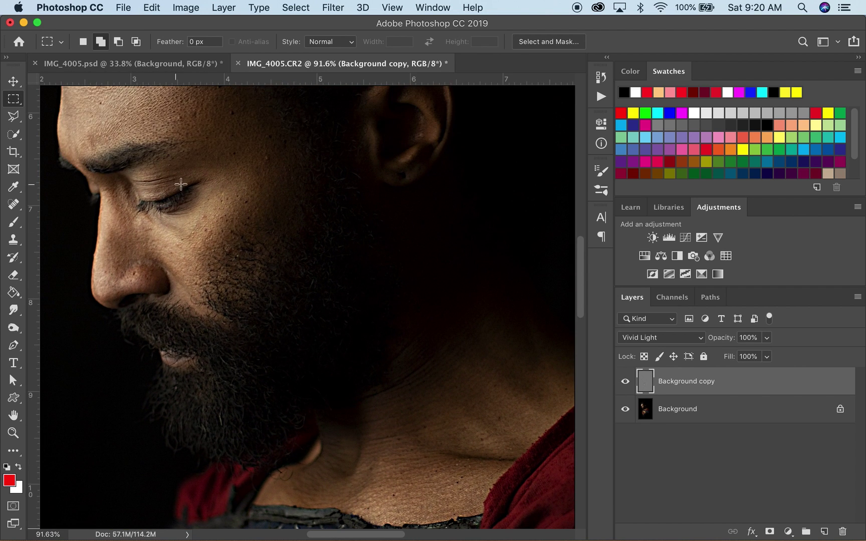
left_click(626, 381)
left_click(626, 383)
key("super+minus")
key("super+0")
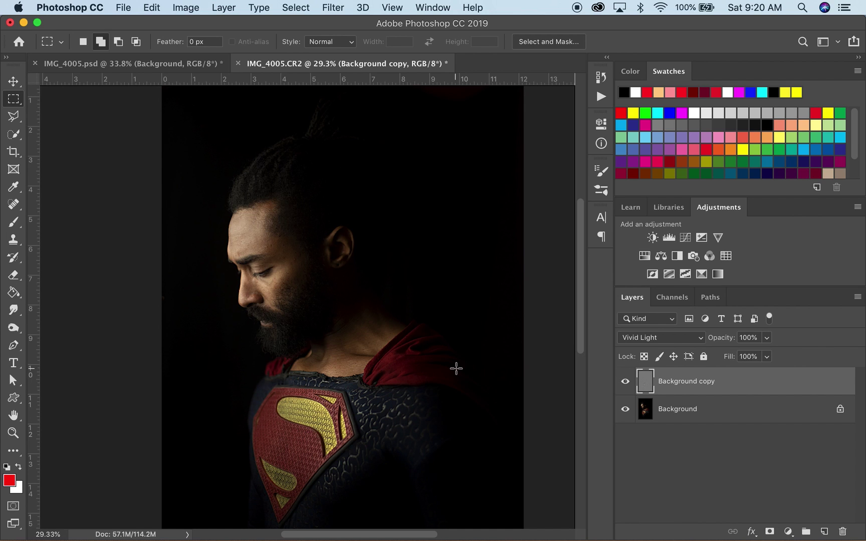
key("super+plus")
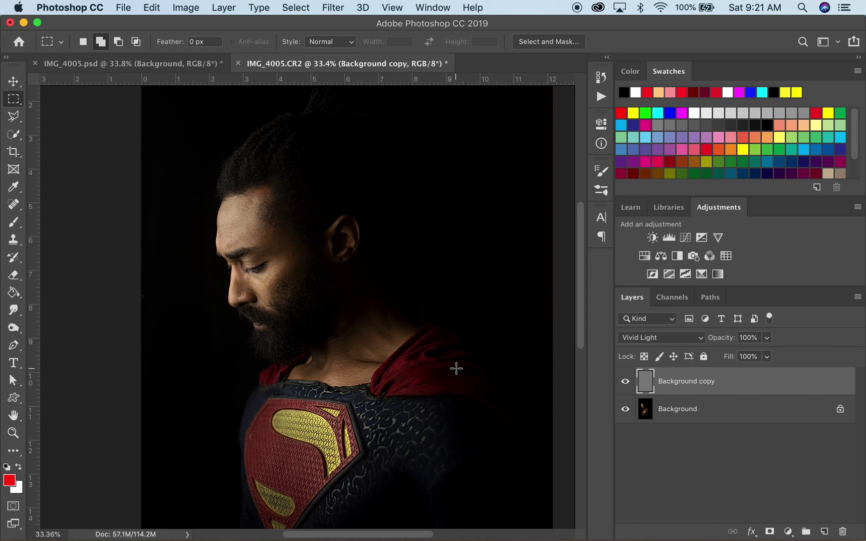
key("super+plus")
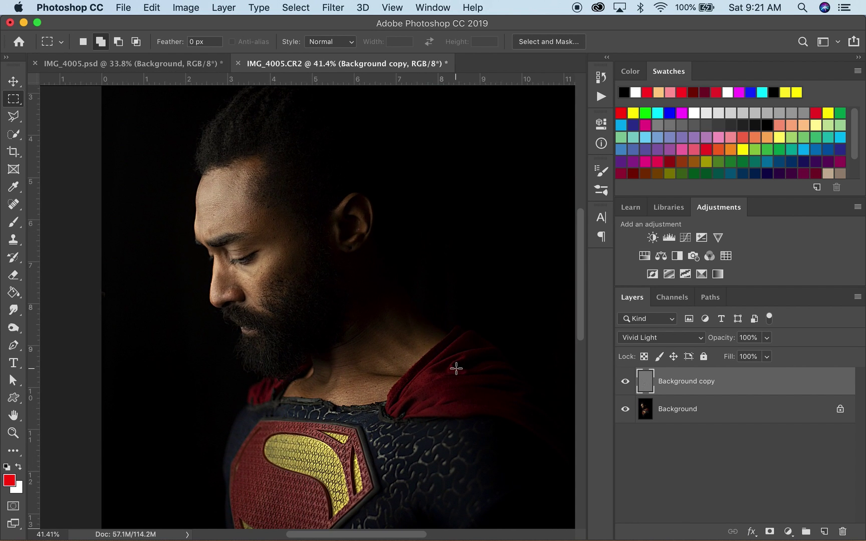
scroll(456, 368, "down", 2)
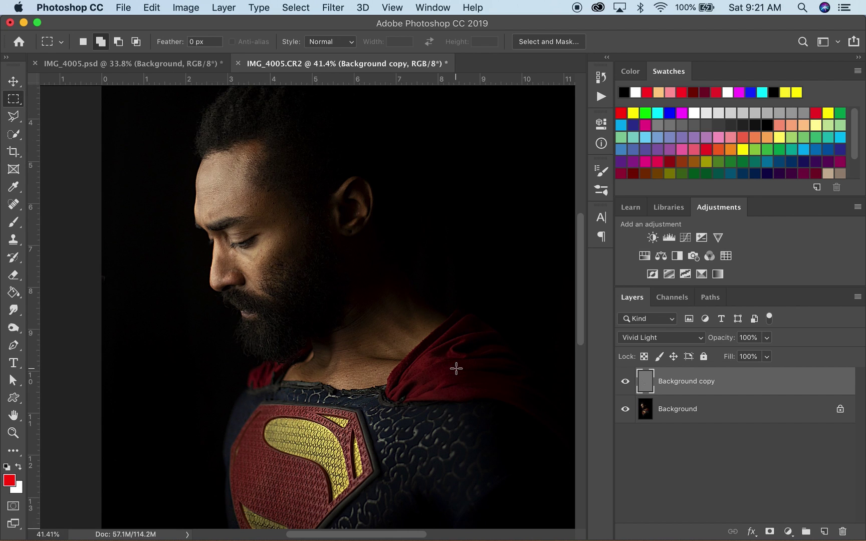
Step: Add a Curves adjustment layer on top with its blend mode set to Multiply, and invert its mask to black
left_click(686, 238)
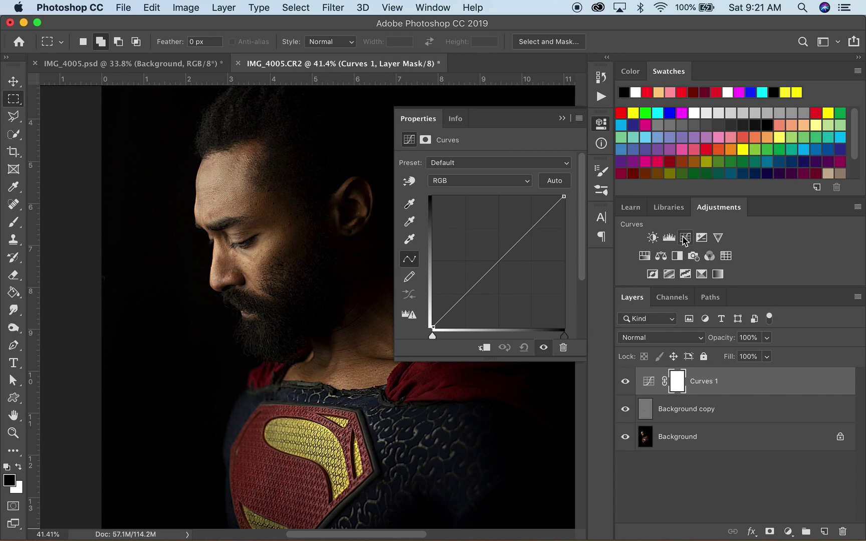
left_click(690, 337)
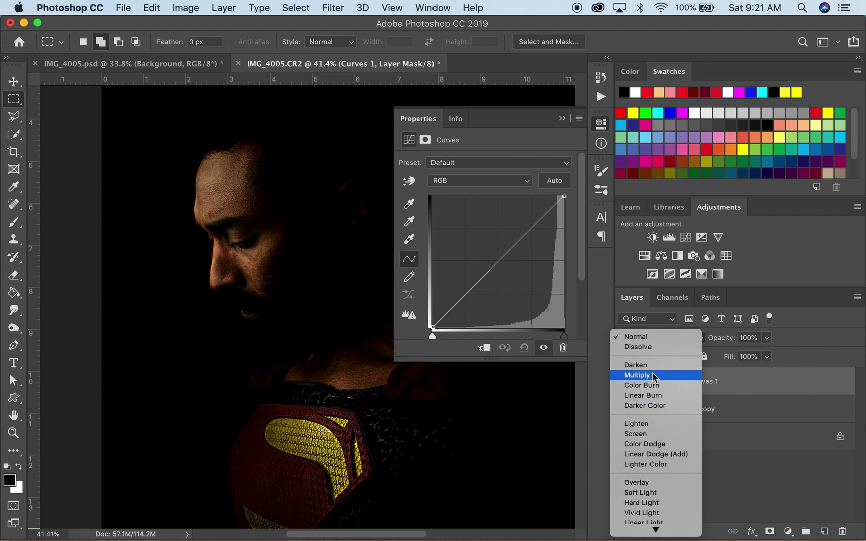
left_click(653, 376)
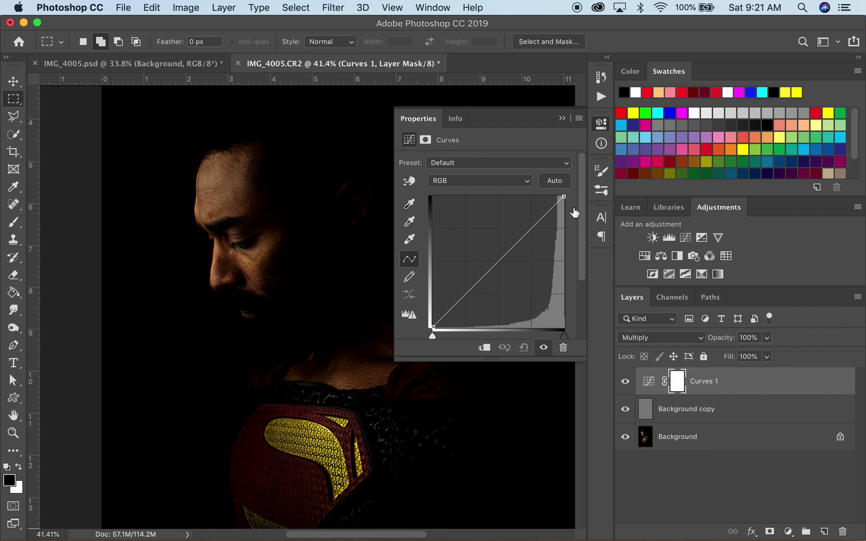
left_click(561, 119)
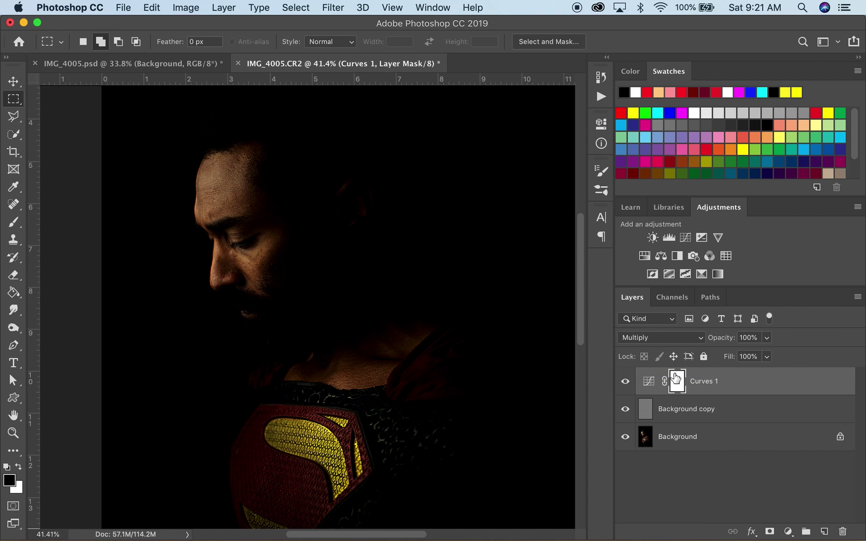
key("super+i")
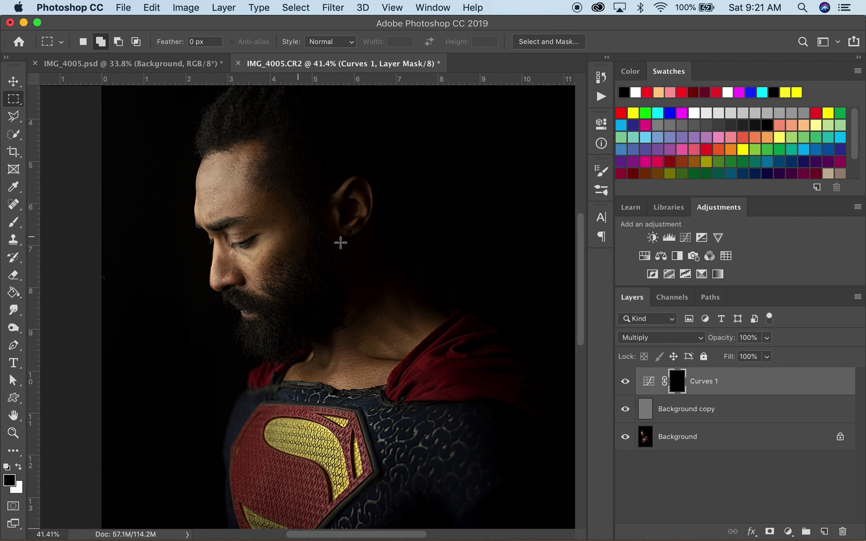
Step: Rename the Multiply Curves layer as burn
left_click(708, 385)
double_click(706, 382)
type("burn")
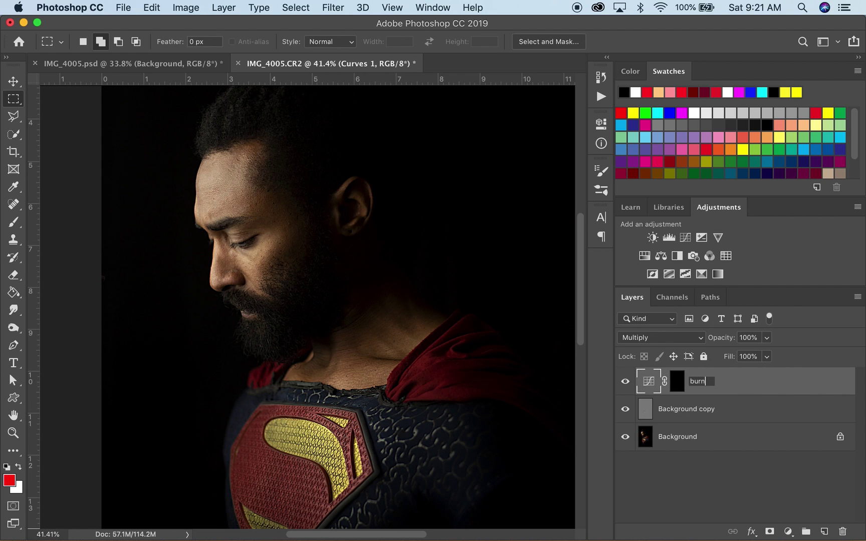
key("Return")
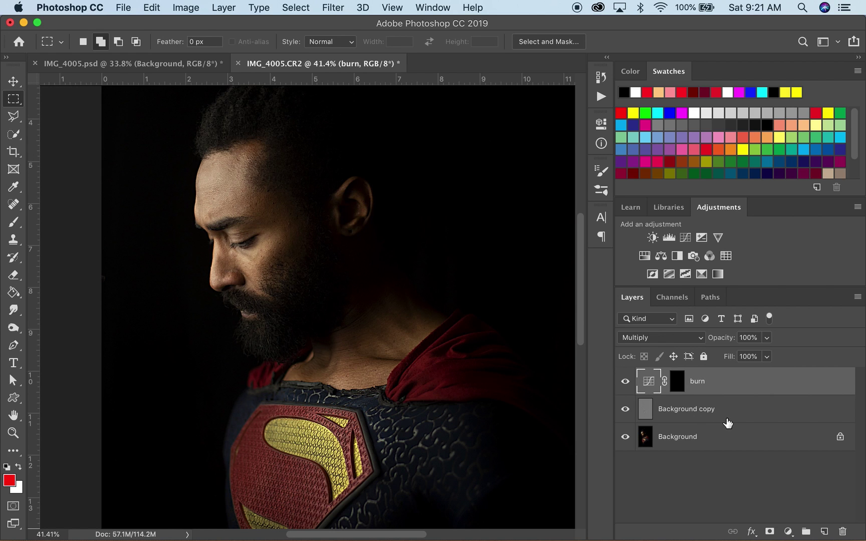
Step: Add another Curves adjustment layer above burn with its blend mode set to Screen, and invert its mask to black
left_click(689, 239)
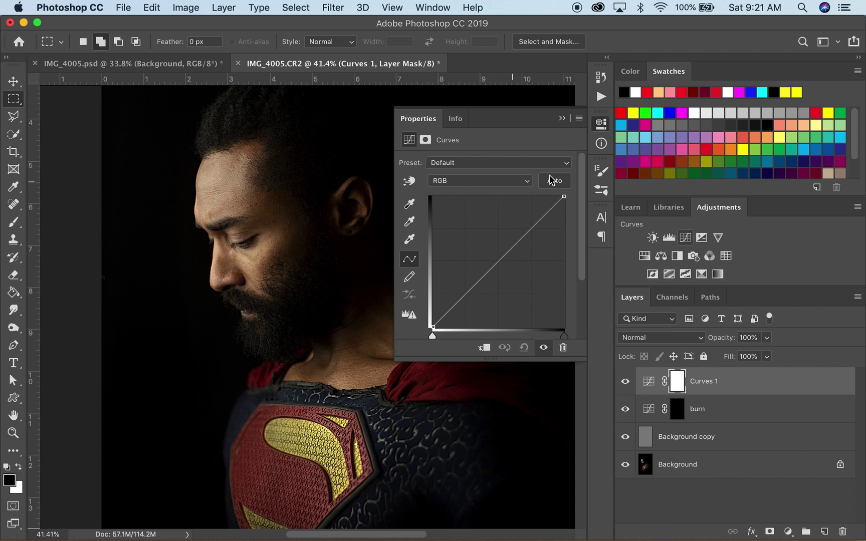
left_click(651, 340)
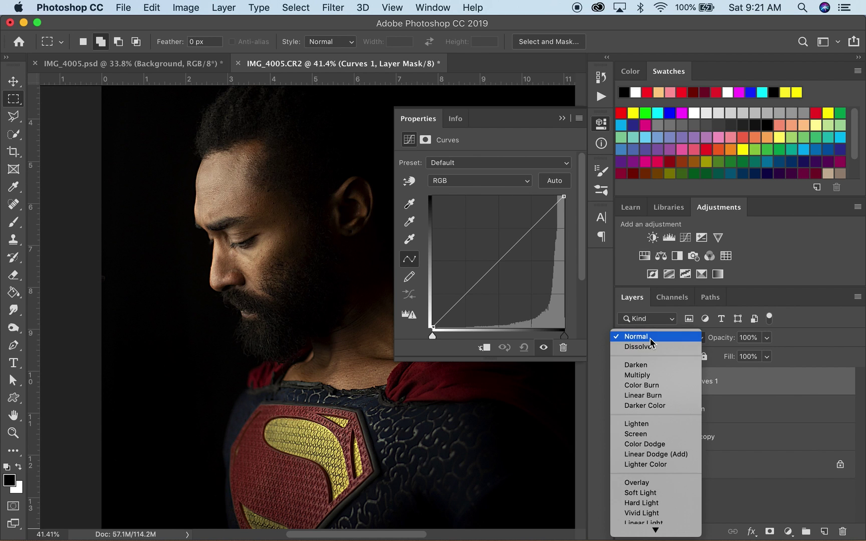
left_click(642, 435)
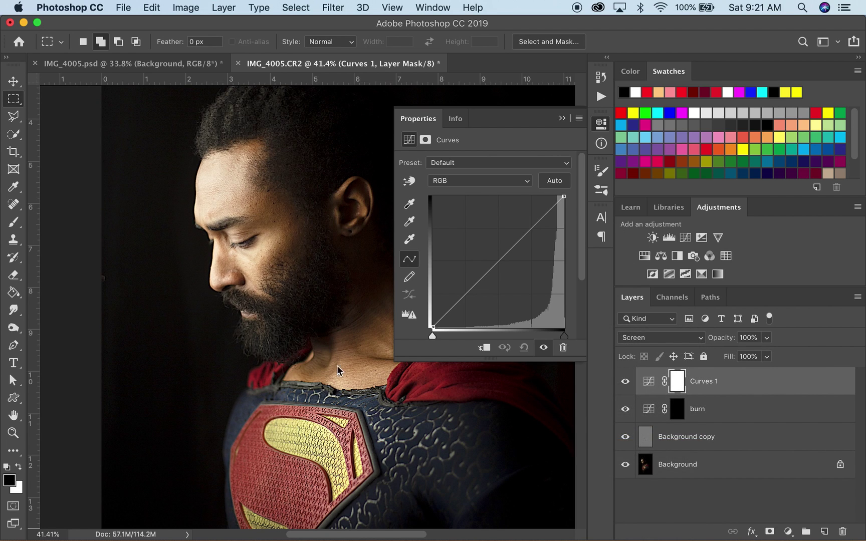
left_click(561, 119)
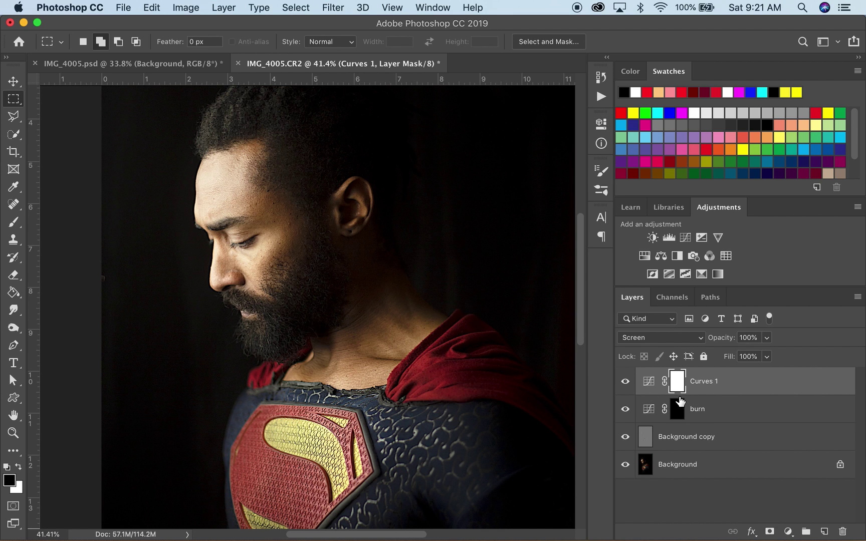
key("super+i")
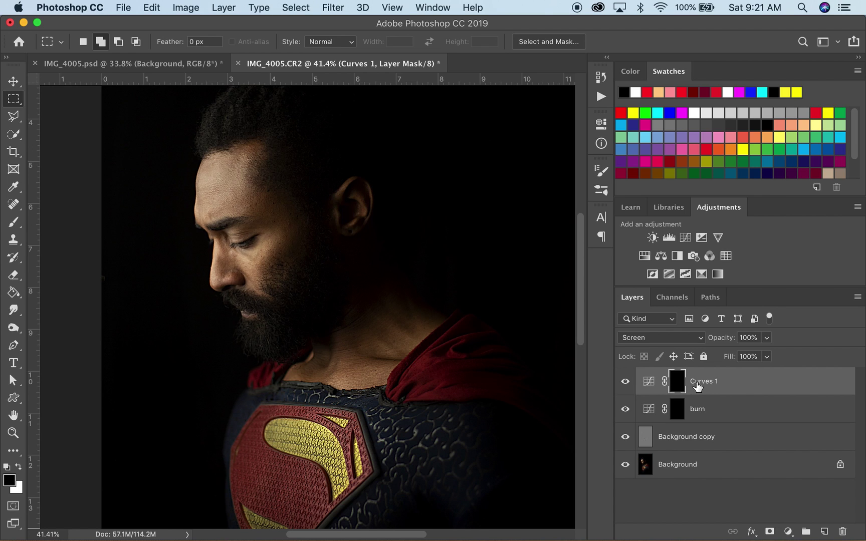
Step: Rename the Screen Curves layer as dodge
double_click(697, 383)
type("d")
key("Return")
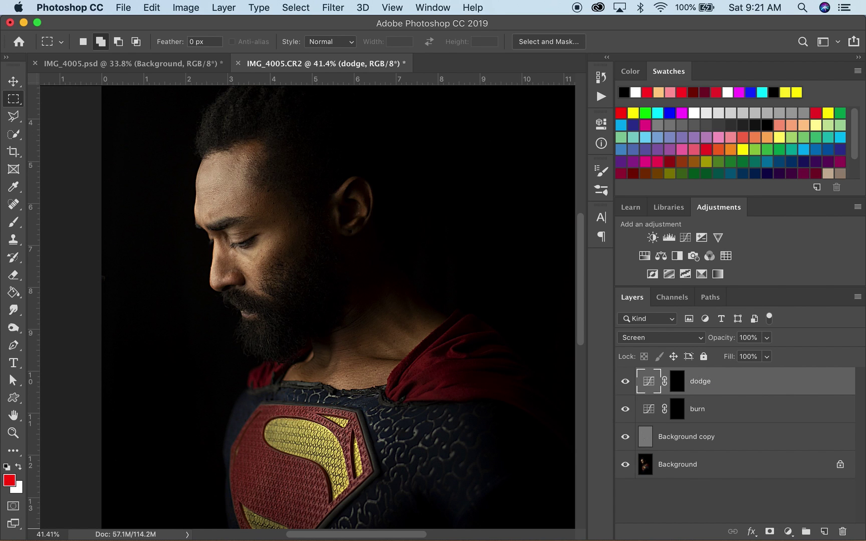
Step: Target the burn layer's mask and set up a 250 px Soft Round brush at 10% opacity with white as the foreground colour
key("b")
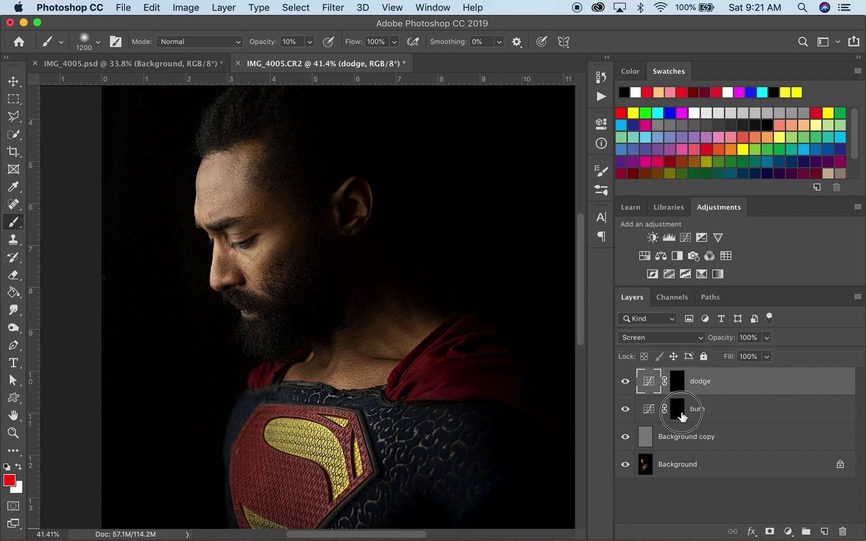
left_click(677, 409)
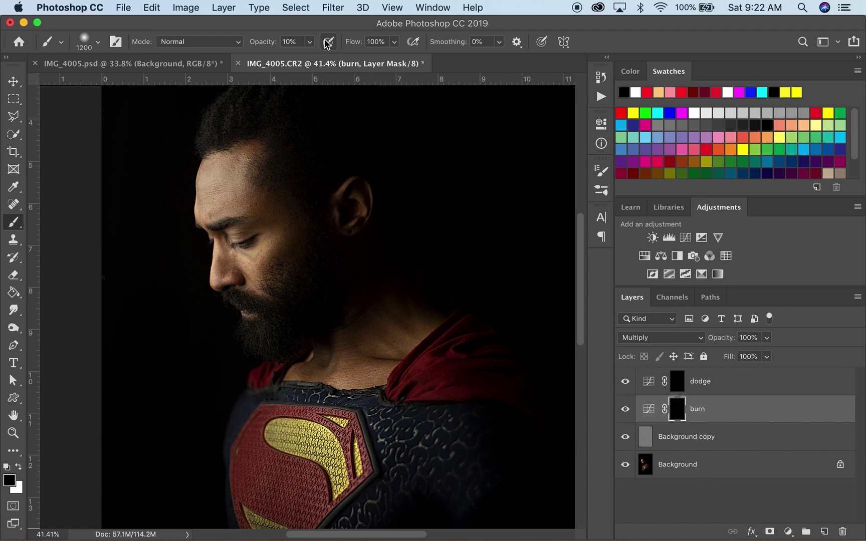
right_click(295, 193)
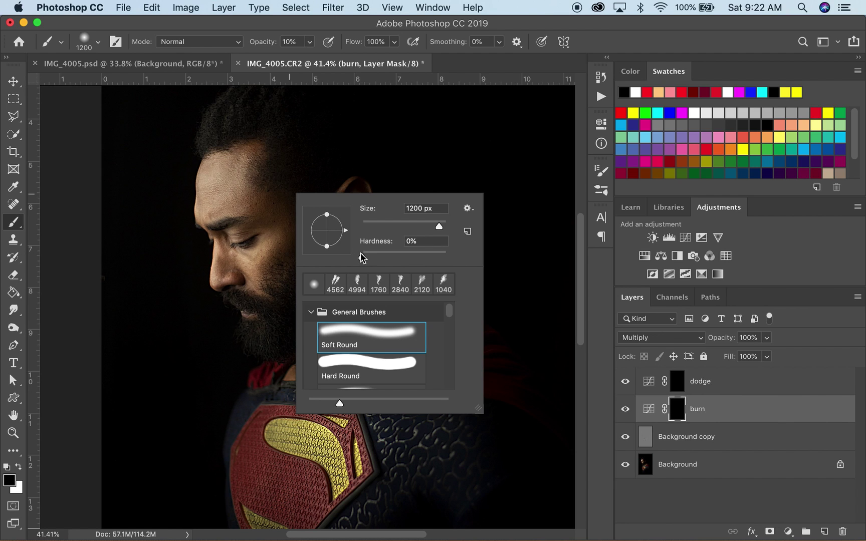
left_click(424, 223)
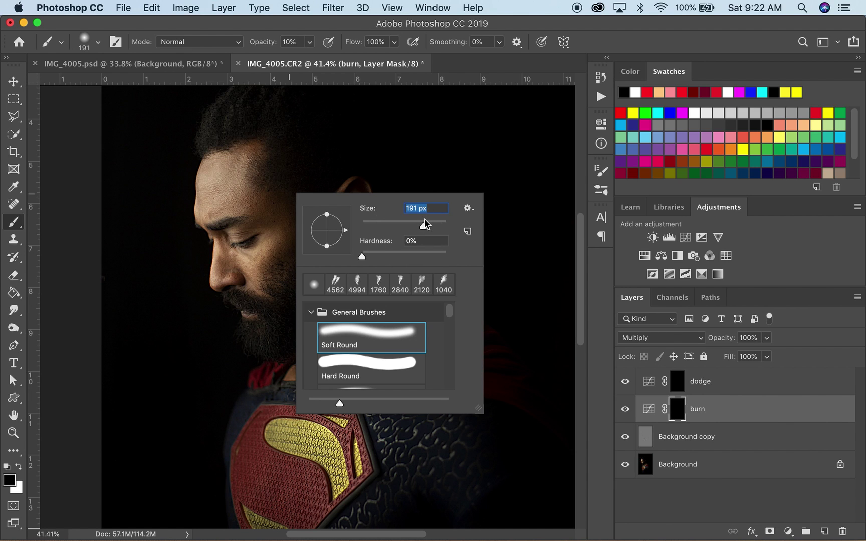
left_click(317, 30)
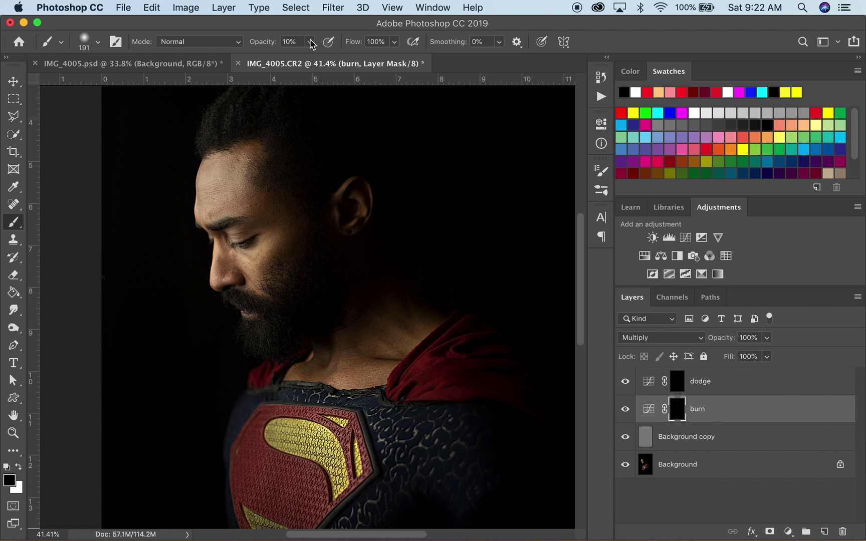
left_click(310, 42)
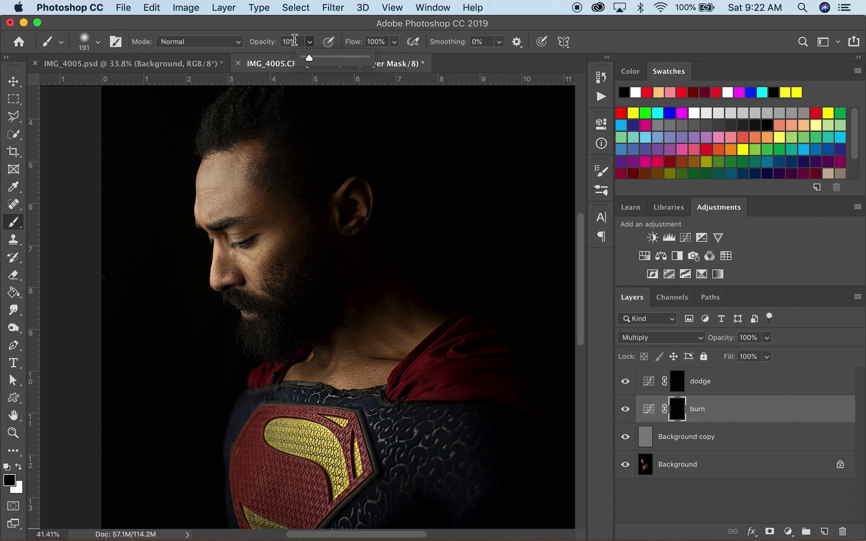
left_click(316, 30)
key("bracketright")
key("bracketright")
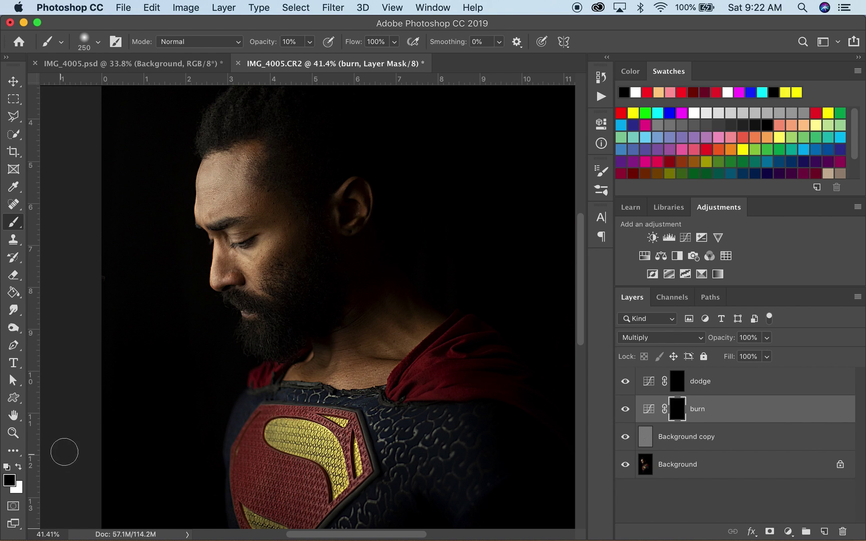
left_click(19, 466)
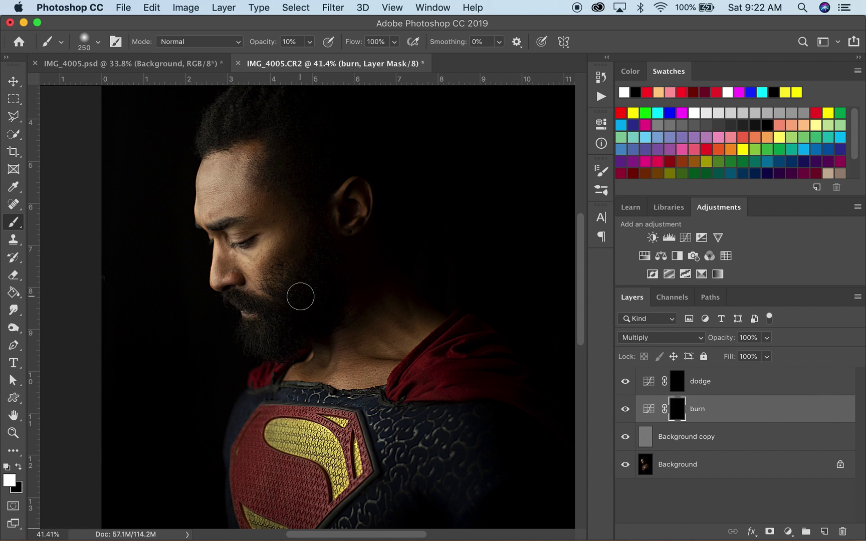
Step: Paint white on the burn mask over the shadows of the beard, jaw, forehead, hairline, brow and ear, using smaller brush sizes for detail
mouse_move(298, 304)
left_mouse_down()
mouse_move(280, 335)
mouse_move(250, 338)
mouse_move(281, 346)
mouse_move(292, 338)
mouse_move(326, 262)
mouse_move(307, 297)
mouse_move(275, 310)
mouse_move(284, 311)
mouse_move(281, 298)
mouse_move(270, 307)
mouse_move(231, 299)
mouse_move(280, 312)
left_mouse_up()
key("bracketleft")
key("bracketleft")
key("bracketleft")
mouse_move(307, 229)
left_mouse_down()
mouse_move(310, 222)
mouse_move(336, 307)
left_mouse_up()
mouse_move(253, 147)
left_mouse_down()
mouse_move(278, 154)
mouse_move(269, 174)
mouse_move(300, 200)
left_mouse_up()
mouse_move(284, 156)
left_mouse_down()
mouse_move(273, 109)
mouse_move(208, 141)
mouse_move(212, 129)
mouse_move(253, 112)
mouse_move(288, 122)
left_mouse_up()
left_click_drag(211, 225, 248, 210)
mouse_move(350, 194)
left_mouse_down()
mouse_move(368, 195)
mouse_move(351, 233)
left_mouse_up()
Step: Paint white on the burn mask over the folds of the red cape and the red area of the chest emblem
scroll(413, 322, "down", 5)
scroll(412, 323, "right", 2)
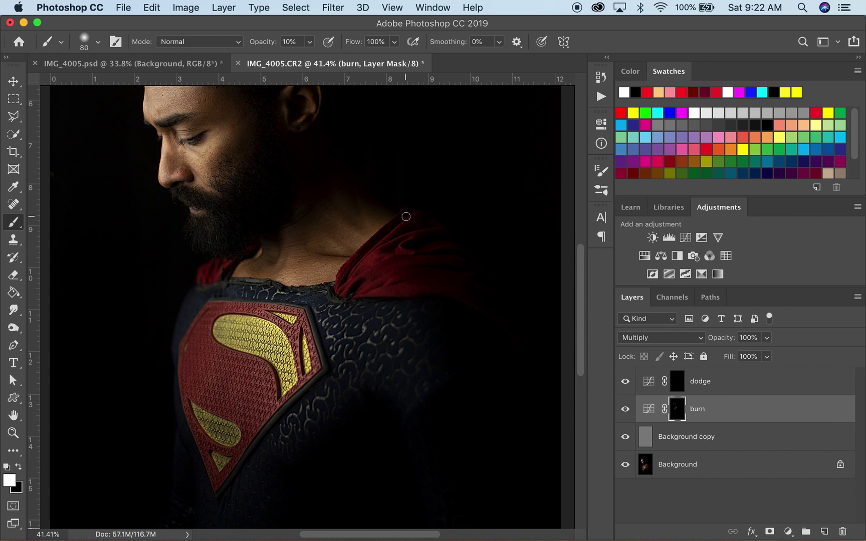
mouse_move(406, 216)
left_mouse_down()
mouse_move(365, 251)
mouse_move(406, 231)
mouse_move(409, 244)
left_mouse_up()
key("bracketright")
key("bracketright")
key("bracketright")
key("bracketright")
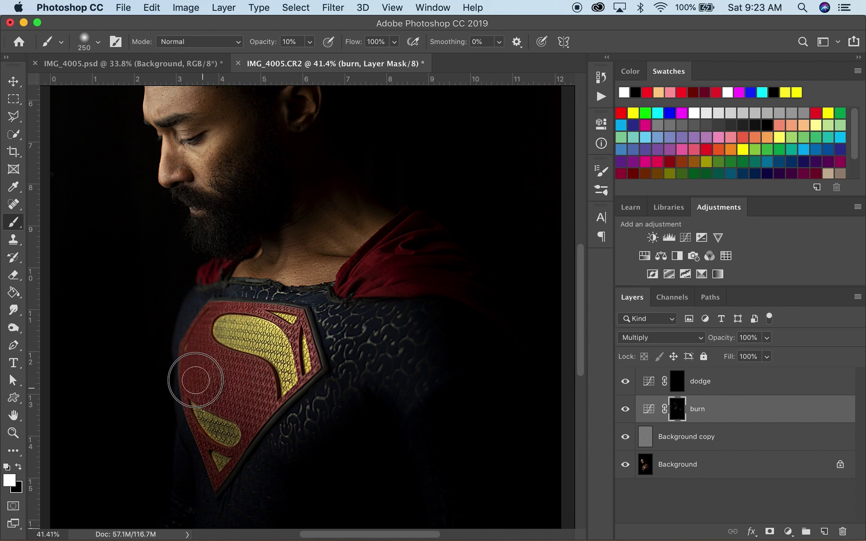
mouse_move(215, 371)
left_mouse_down()
mouse_move(196, 344)
mouse_move(202, 317)
mouse_move(219, 306)
mouse_move(209, 400)
left_mouse_up()
key("bracketleft")
key("bracketleft")
key("bracketleft")
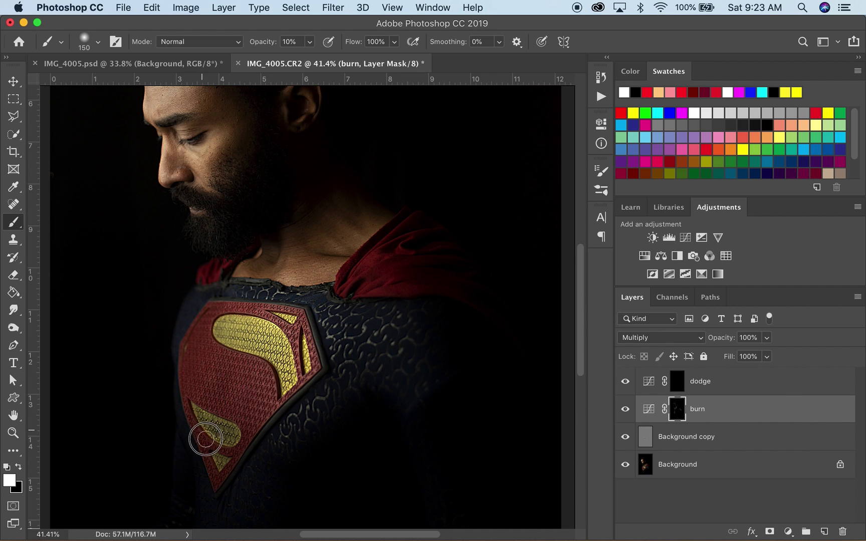
Step: Burn the shadowed lower suit and far shoulder on the burn mask with a 500 px brush
scroll(219, 423, "down", 5)
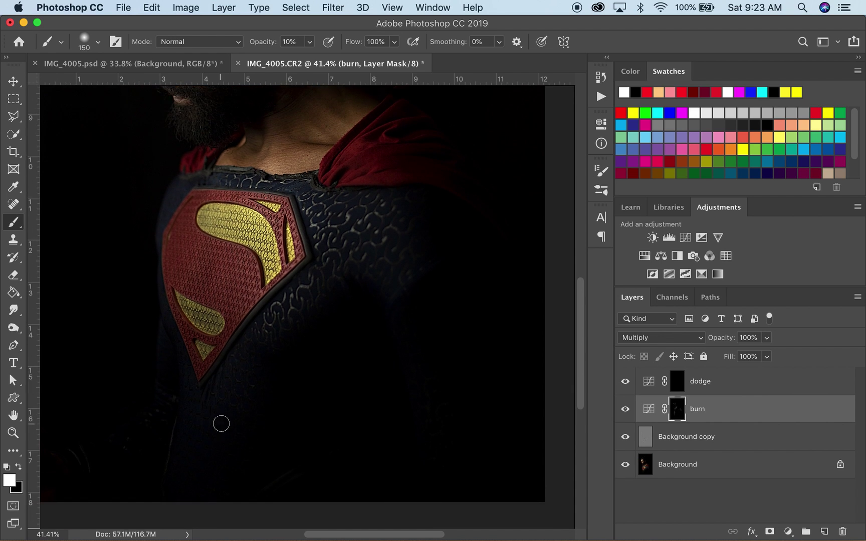
key("bracketright")
key("bracketright")
key("bracketright")
key("bracketright")
key("bracketright")
key("bracketright")
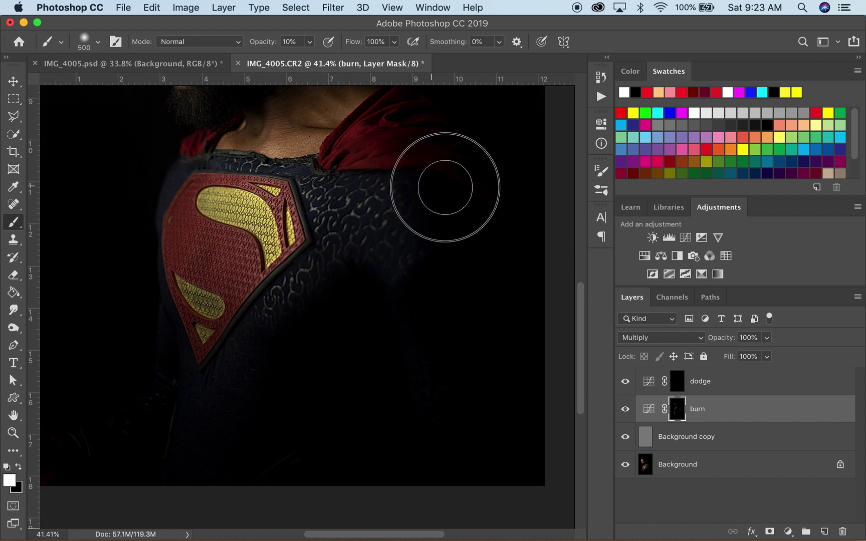
scroll(430, 168, "up", 7)
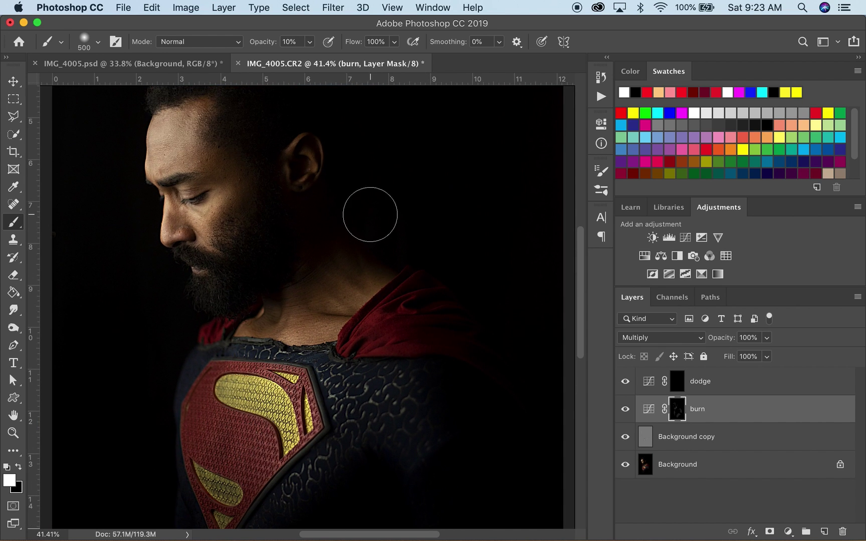
Step: Paint white on the dodge layer's mask with a 175 px brush over the highlights of the neck, cheek, eye area and forehead
key("bracketleft")
key("bracketleft")
key("bracketleft")
left_click(677, 381)
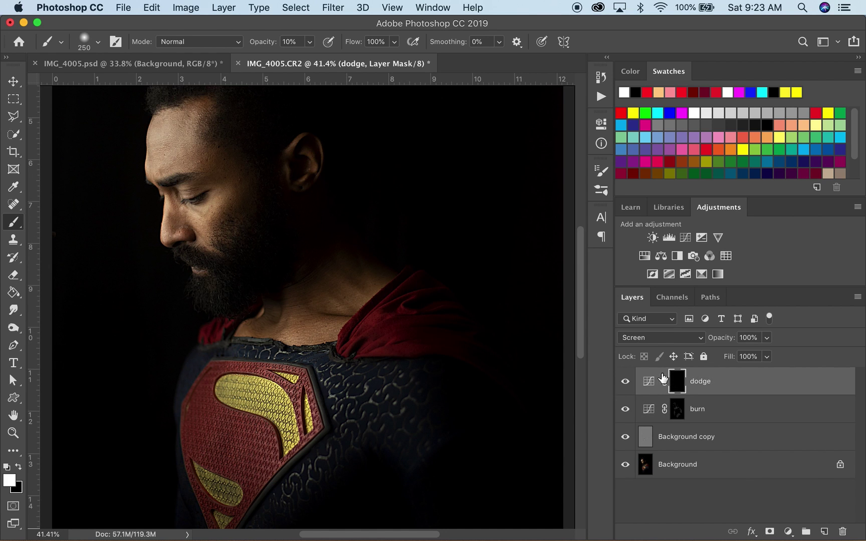
key("bracketleft")
key("bracketleft")
key("bracketleft")
key("bracketleft")
key("bracketleft")
key("bracketright")
mouse_move(372, 285)
left_mouse_down()
mouse_move(326, 305)
mouse_move(338, 322)
mouse_move(290, 333)
left_mouse_up()
mouse_move(208, 211)
left_mouse_down()
mouse_move(173, 200)
mouse_move(172, 223)
mouse_move(188, 234)
left_mouse_up()
left_click_drag(203, 201, 207, 199)
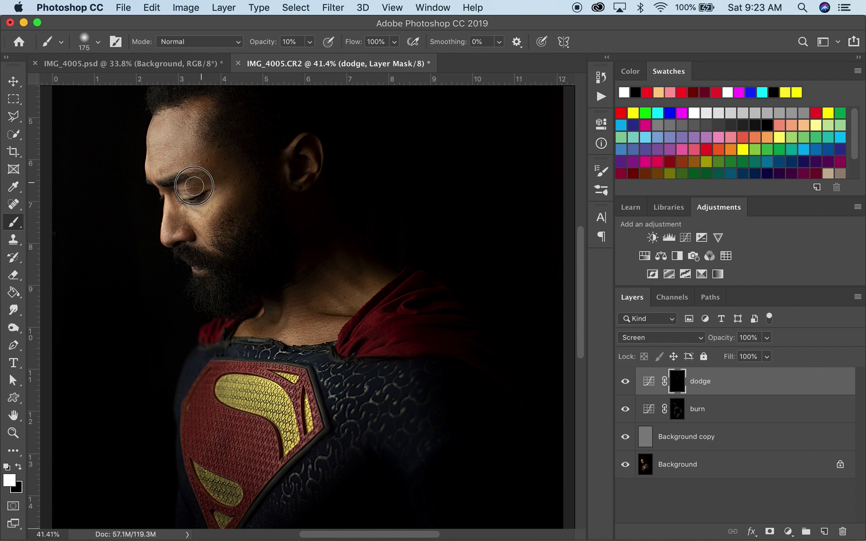
mouse_move(188, 117)
left_mouse_down()
mouse_move(170, 120)
mouse_move(184, 138)
left_mouse_up()
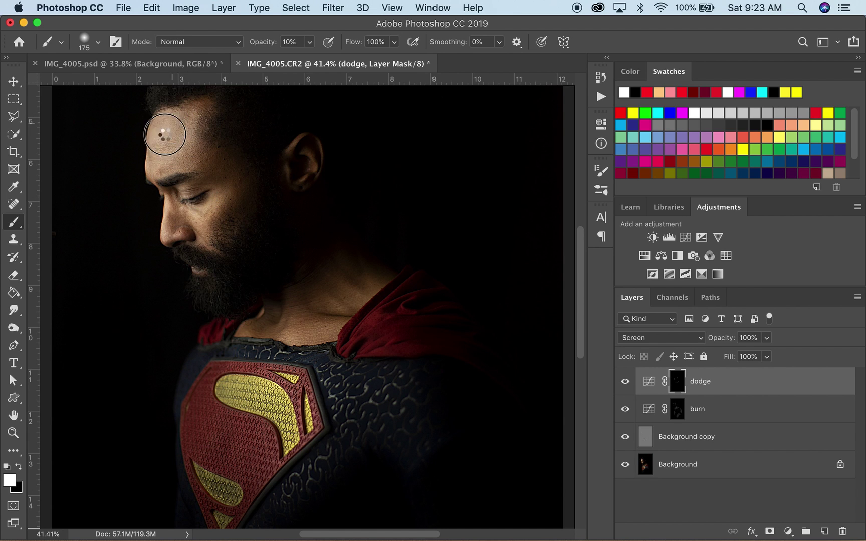
Step: Paint white on the dodge mask over the cape folds and the chest emblem to brighten them
mouse_move(374, 319)
left_mouse_down()
mouse_move(405, 302)
mouse_move(396, 330)
mouse_move(375, 348)
mouse_move(416, 344)
left_mouse_up()
mouse_move(261, 420)
left_mouse_down()
mouse_move(231, 388)
mouse_move(276, 399)
mouse_move(290, 430)
mouse_move(288, 381)
mouse_move(291, 398)
left_mouse_up()
mouse_move(264, 454)
left_mouse_down()
mouse_move(265, 478)
mouse_move(246, 495)
mouse_move(225, 491)
mouse_move(231, 513)
mouse_move(229, 491)
left_mouse_up()
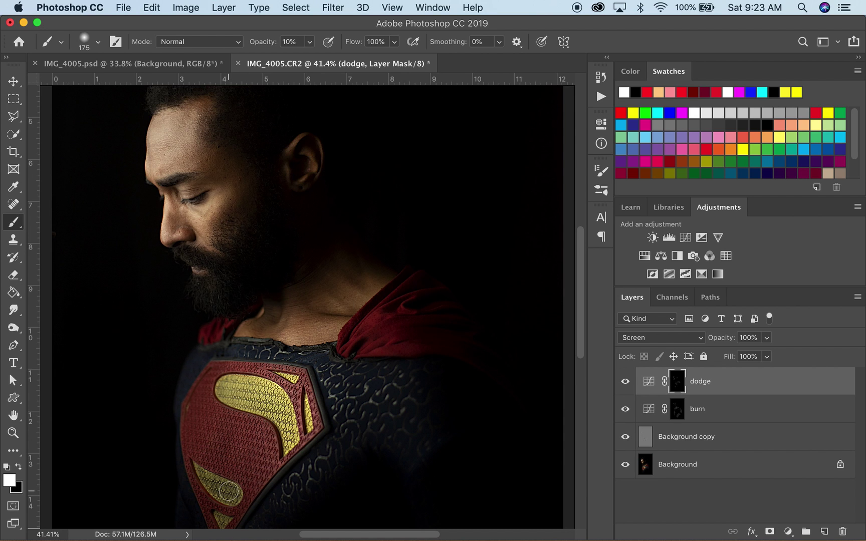
Step: Compare the whole portrait with the dodge and burn layers off and on, and with only the Background against all layers
scroll(228, 491, "down", 3)
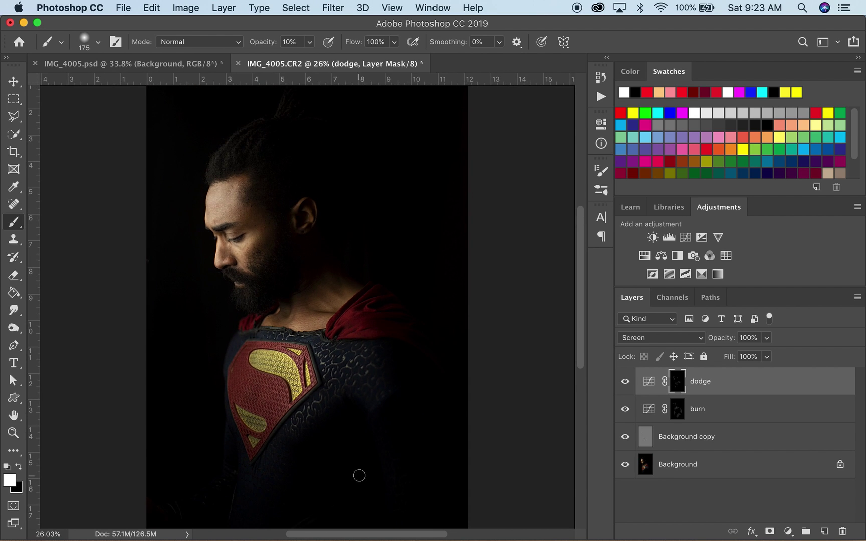
left_click(625, 410)
left_click(626, 381)
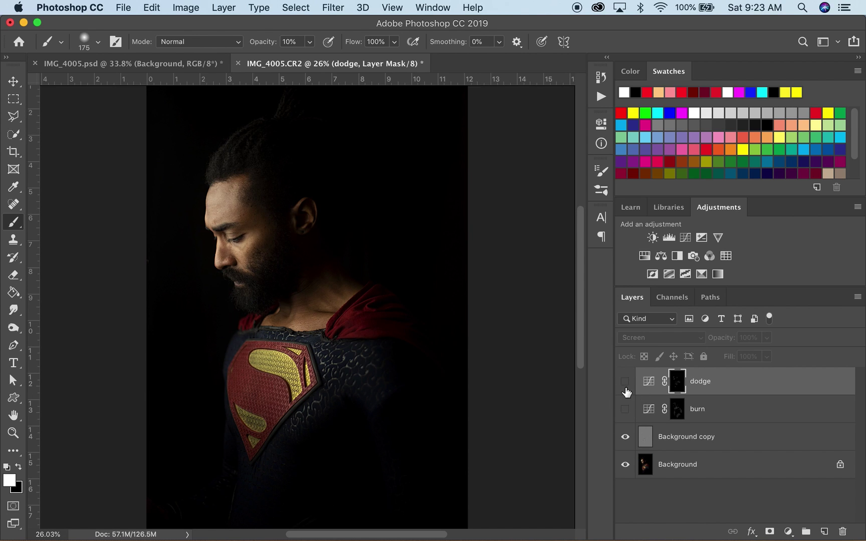
left_click(626, 382)
left_click(625, 410)
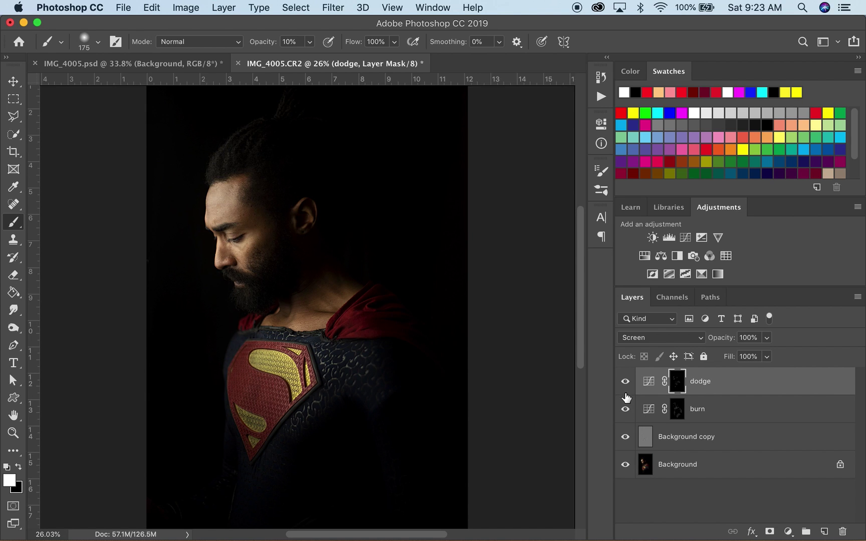
left_click(625, 467, "alt")
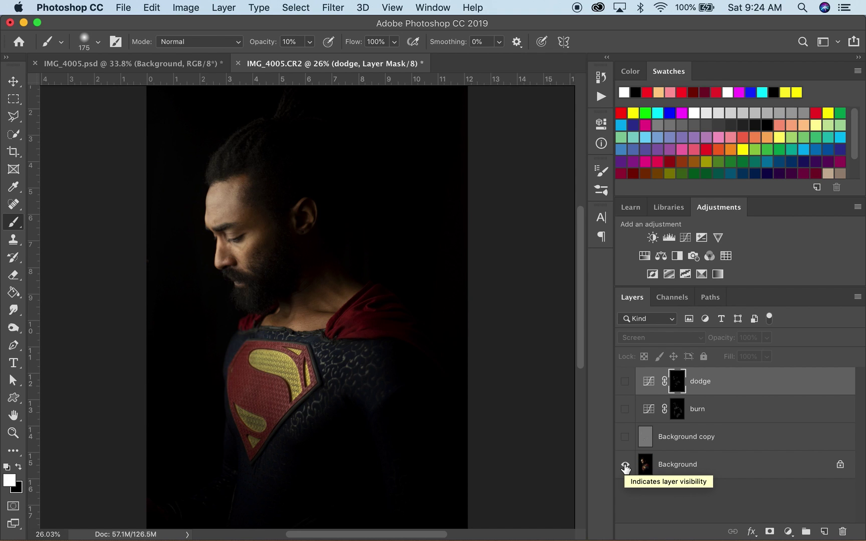
left_click(626, 467, "alt")
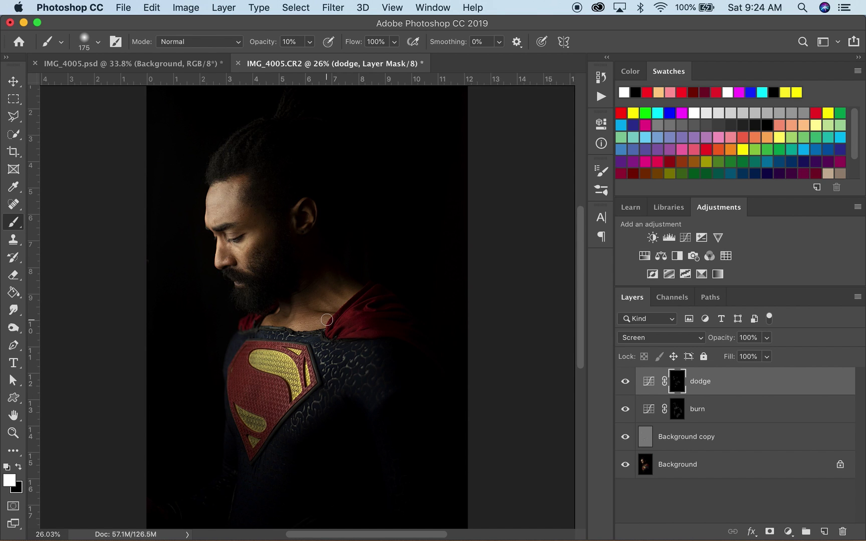
scroll(326, 319, "up", 3)
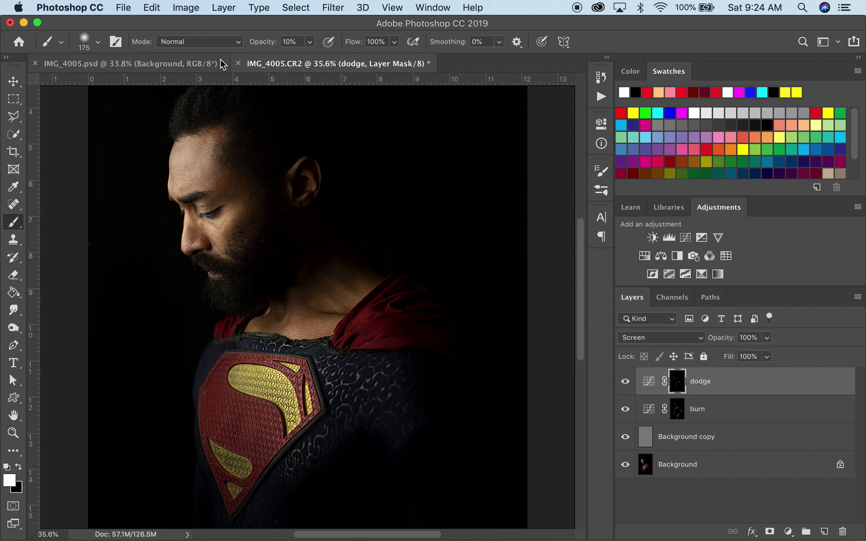
Step: Check the Color Lookup 1 settings in the finished IMG_4005.psd, and return to the IMG_4005.CR2 document
left_click(194, 65)
scroll(719, 441, "up", 1)
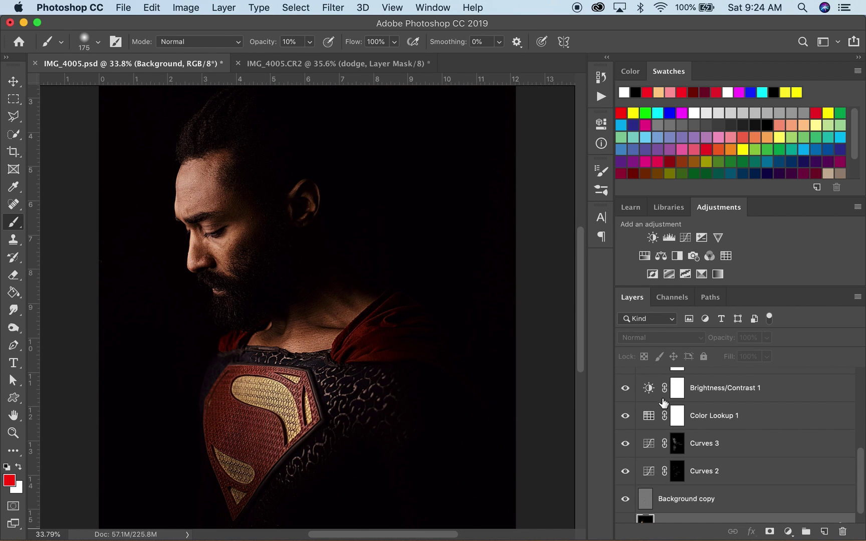
double_click(650, 417)
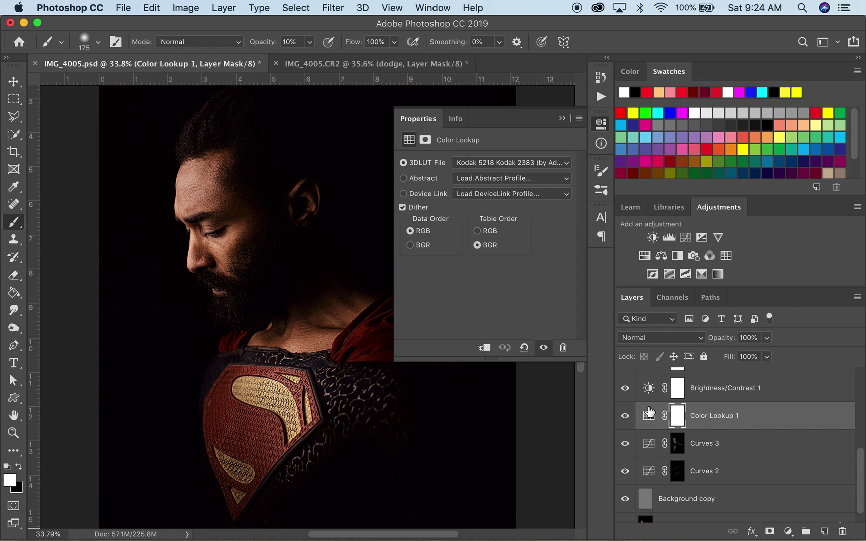
left_click(562, 118)
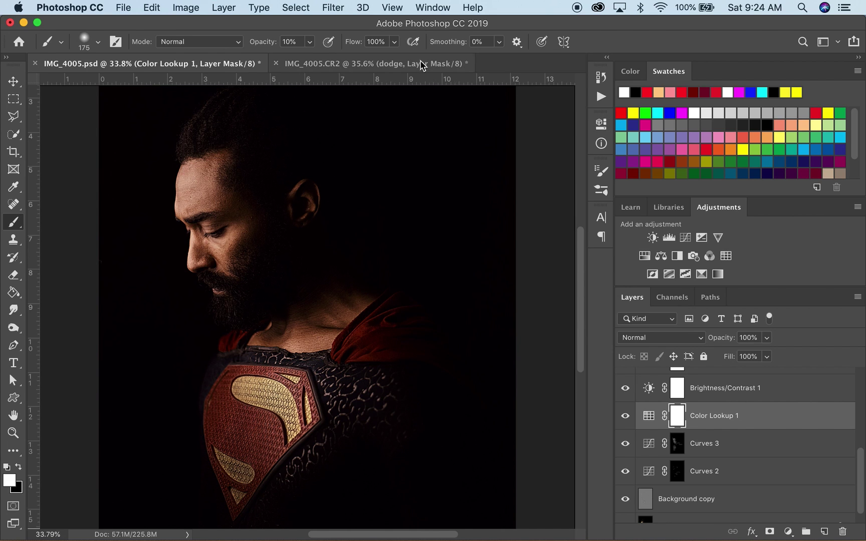
left_click(420, 65)
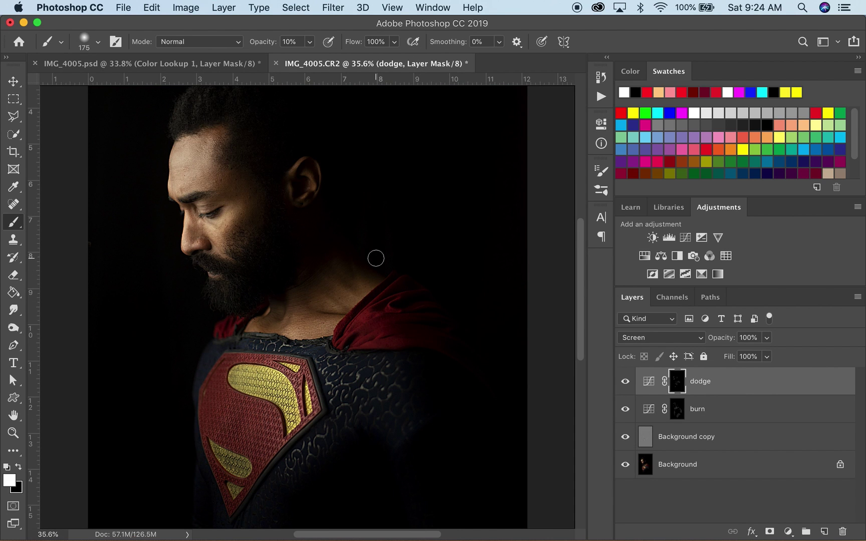
scroll(373, 269, "down", 2)
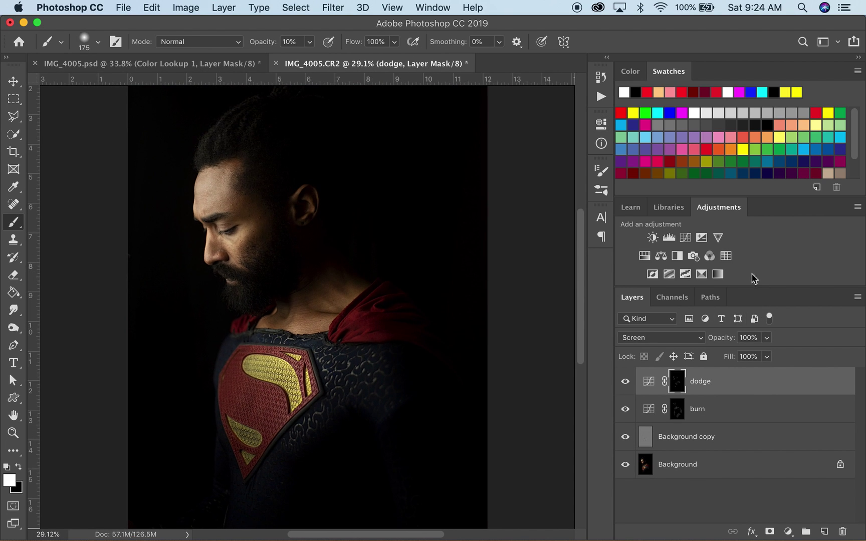
Step: Add a Color Lookup layer above dodge, compare the Kodak 5205 and 5218 LUTs, and keep Kodak 5218 Kodak 2383
left_click(727, 258)
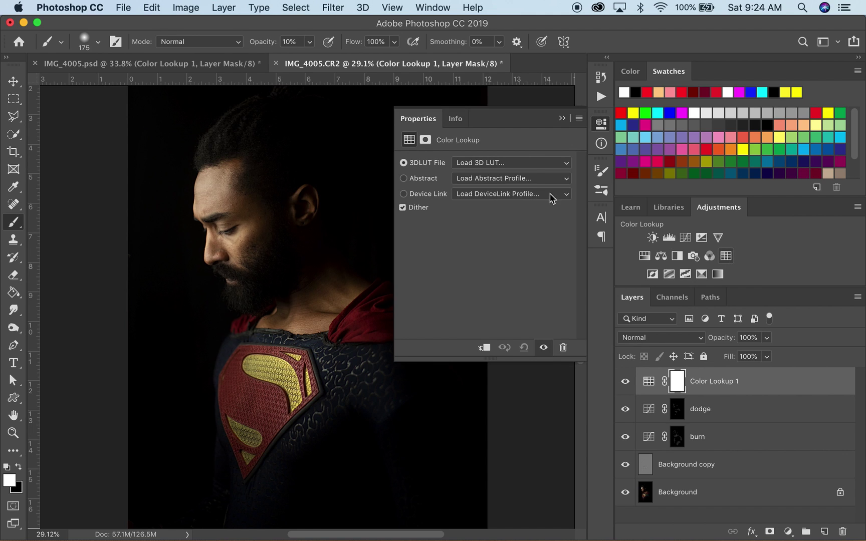
left_click(503, 163)
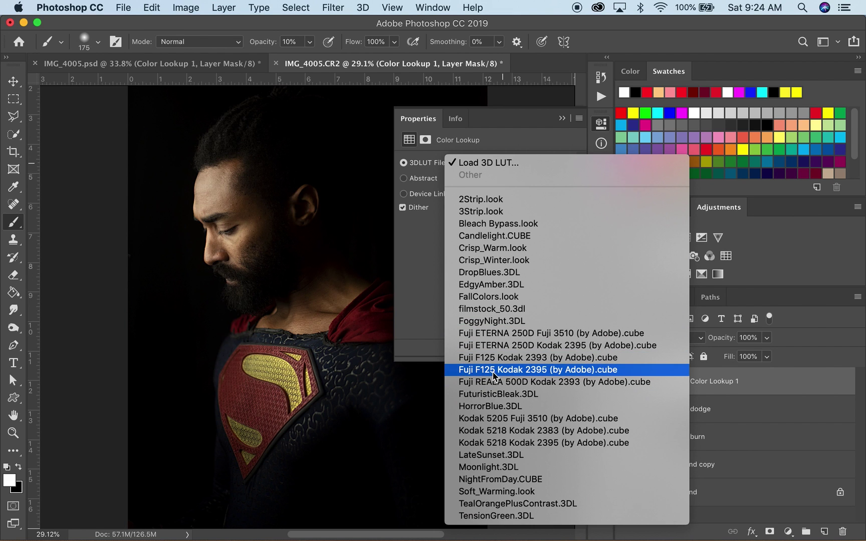
left_click(493, 419)
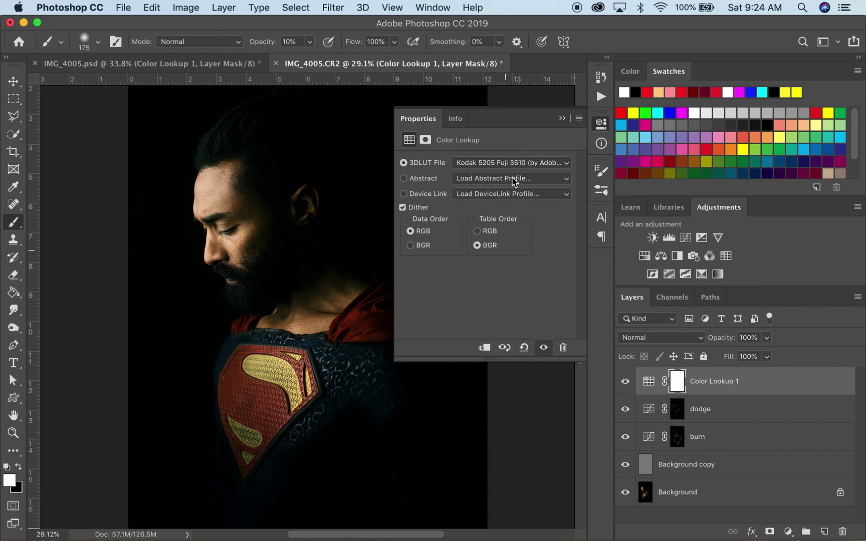
left_click(509, 165)
left_click(501, 176)
left_click(497, 164)
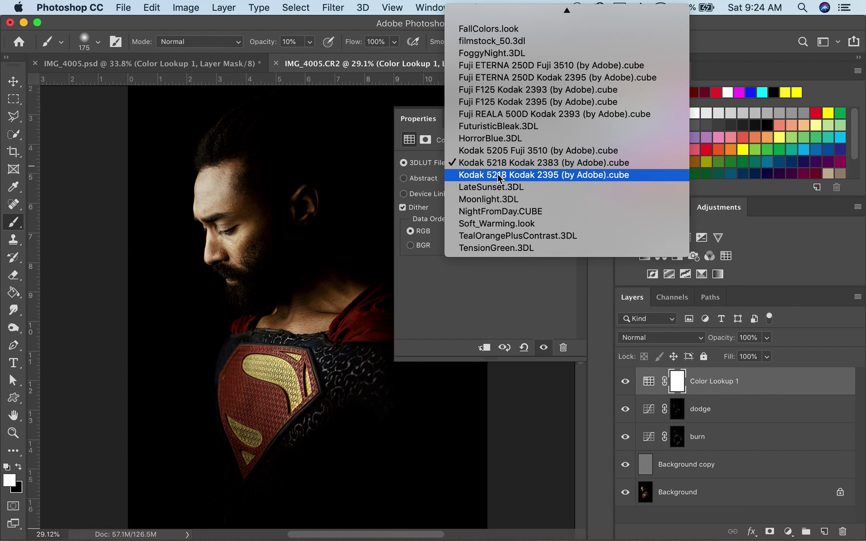
left_click(496, 177)
left_click(497, 167)
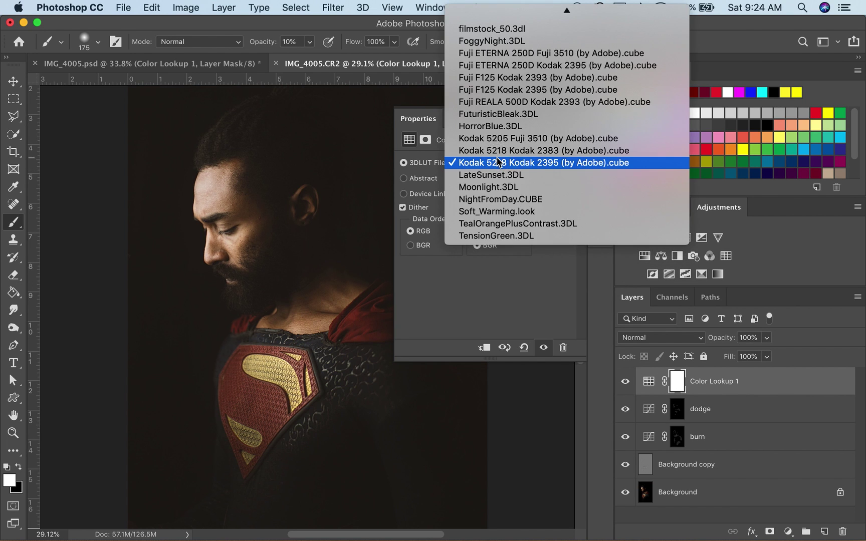
left_click(497, 148)
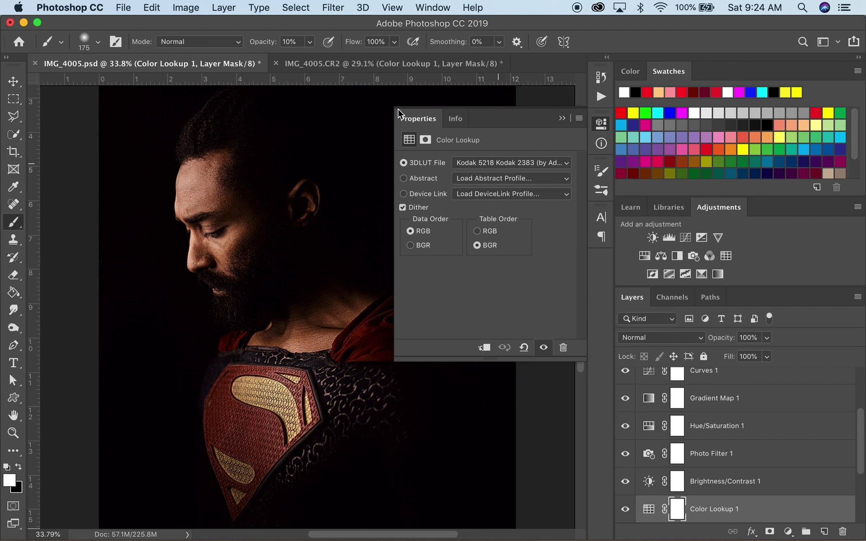
left_click(340, 67)
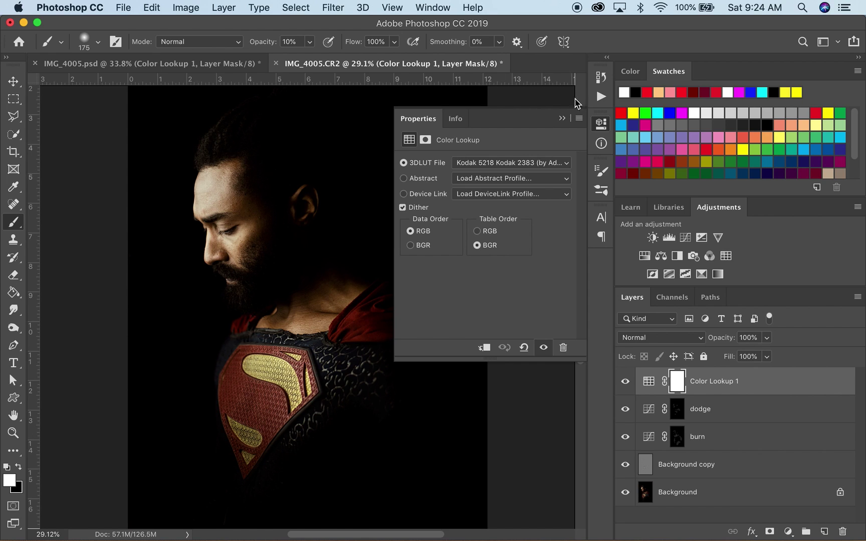
left_click(561, 117)
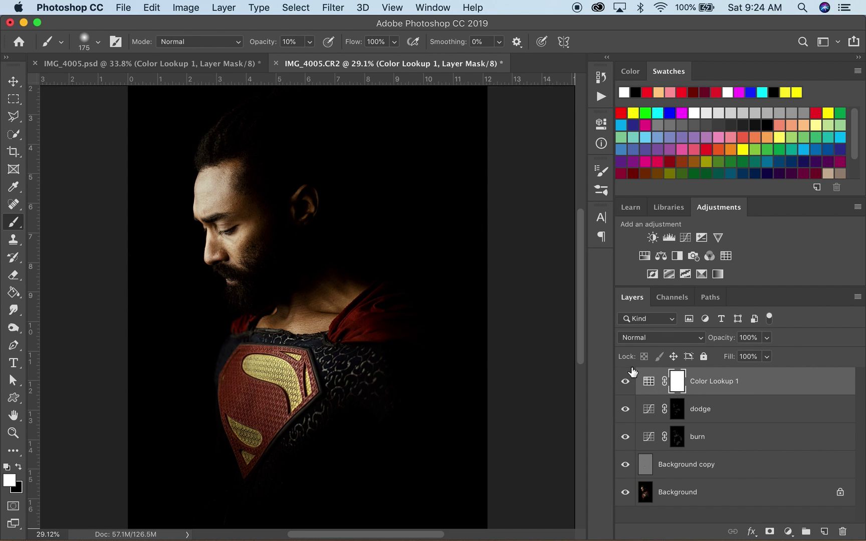
Step: Compare the finished IMG_4005.psd with its Brightness/Contrast 1 layer off and on, and return to IMG_4005.CR2
left_click(193, 56)
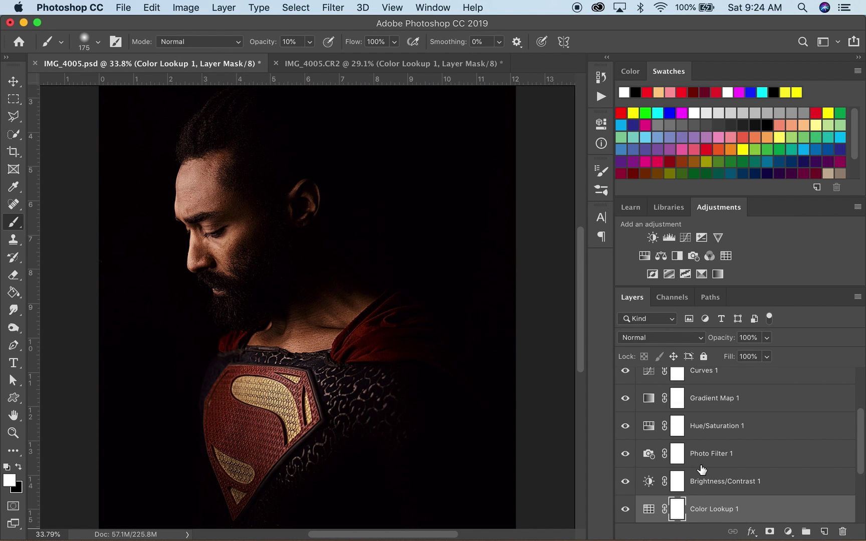
left_click(625, 481)
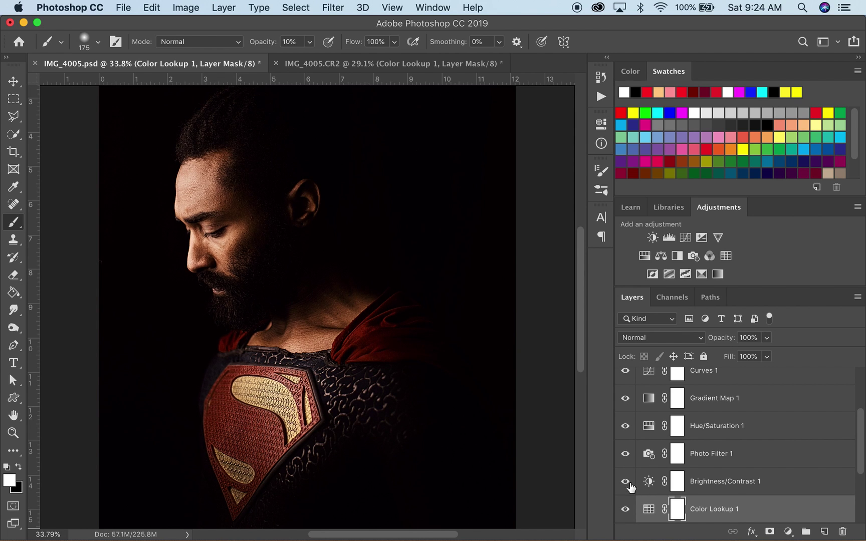
left_click(626, 483)
left_click(424, 64)
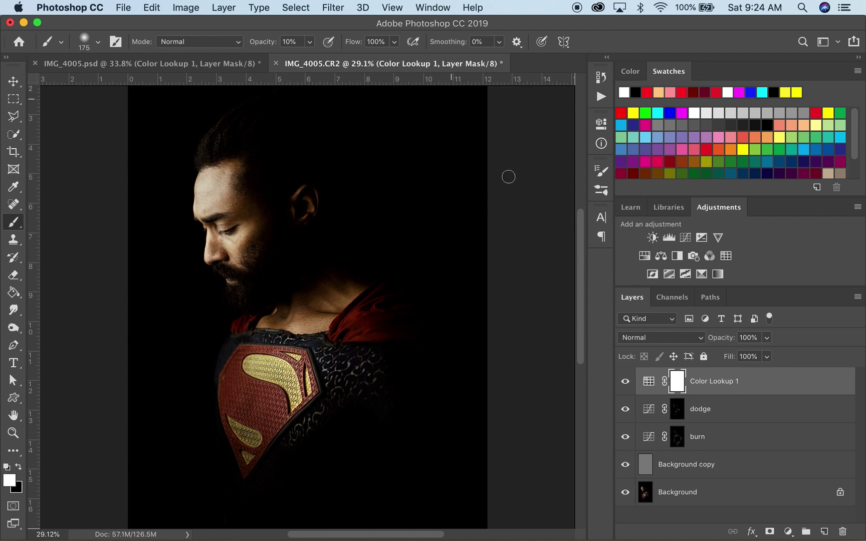
Step: Add a default Levels layer and a Brightness/Contrast layer above Color Lookup 1, lower the brightness slightly, and inspect the portrait
left_click(668, 237)
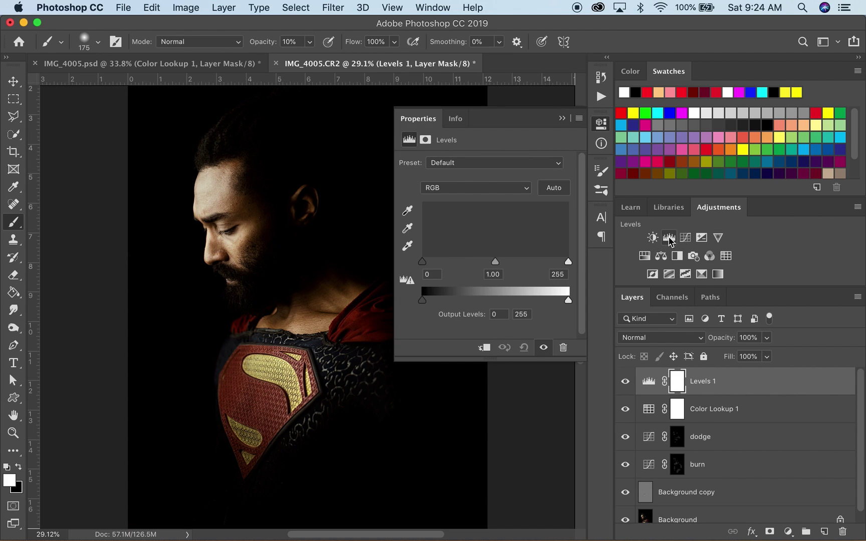
left_click(652, 237)
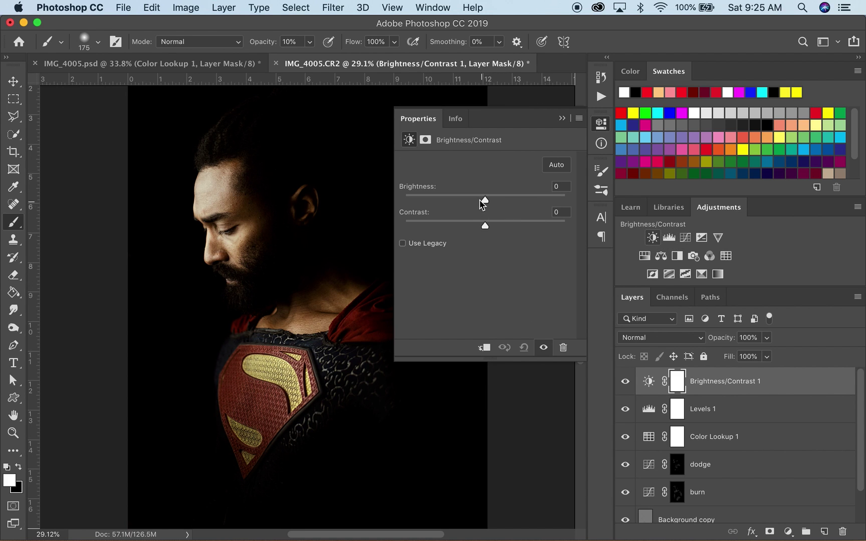
left_click_drag(482, 202, 479, 202)
left_click(559, 117)
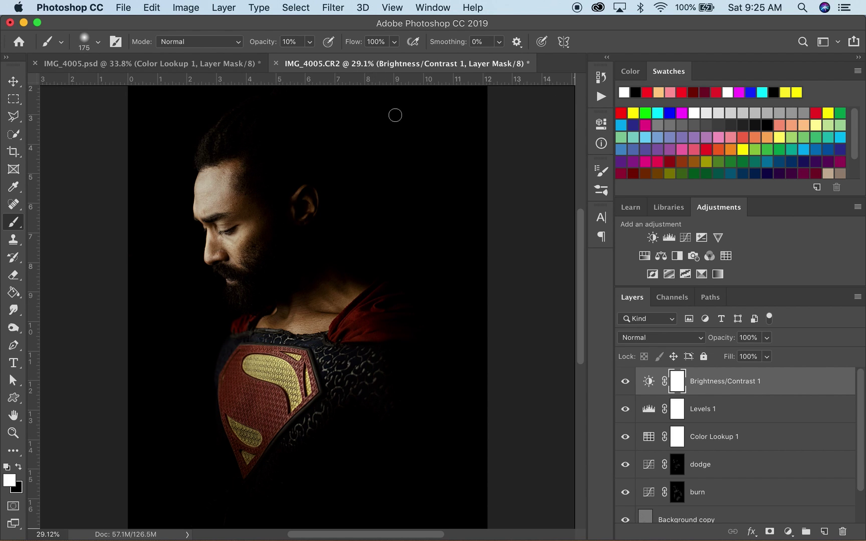
scroll(432, 241, "up", 3)
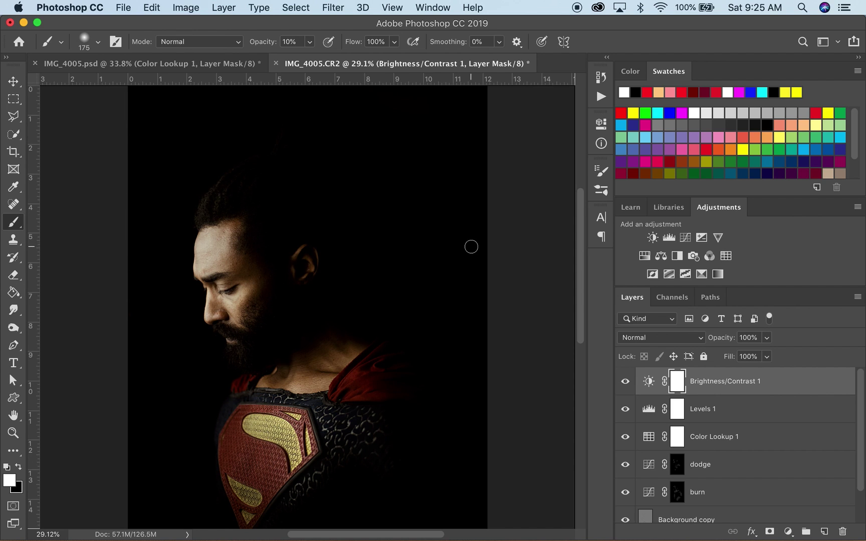
scroll(471, 246, "down", 2)
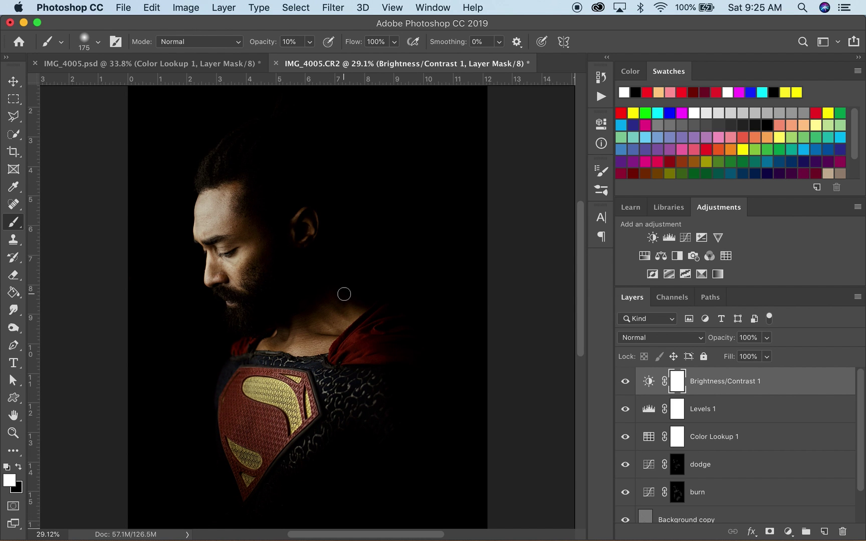
scroll(343, 294, "up", 5)
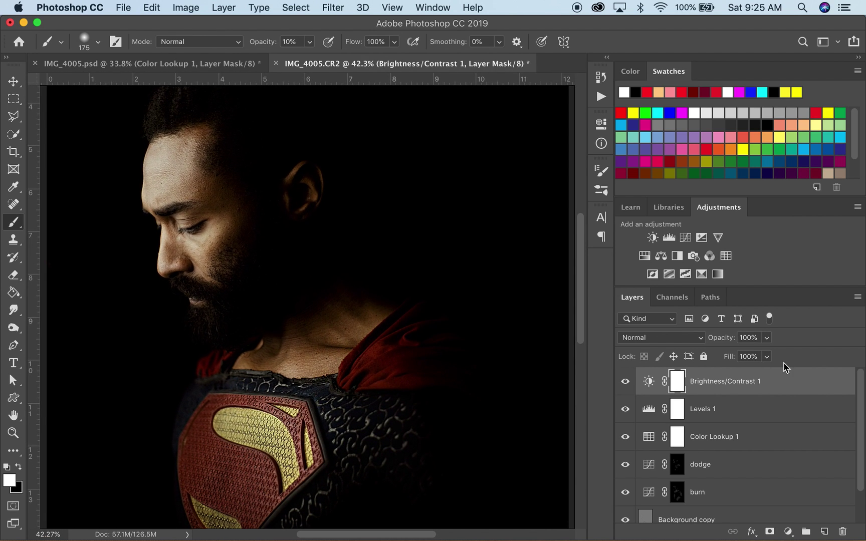
Step: Add a Photo Filter layer on top, try Cooling Filter (82) and Deep Emerald, and settle on Warming Filter (81)
left_click(694, 257)
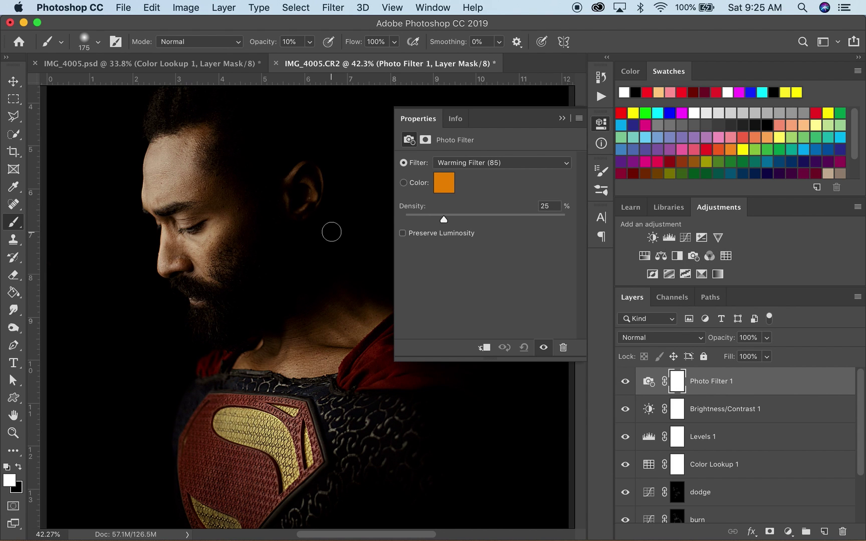
scroll(331, 232, "down", 3)
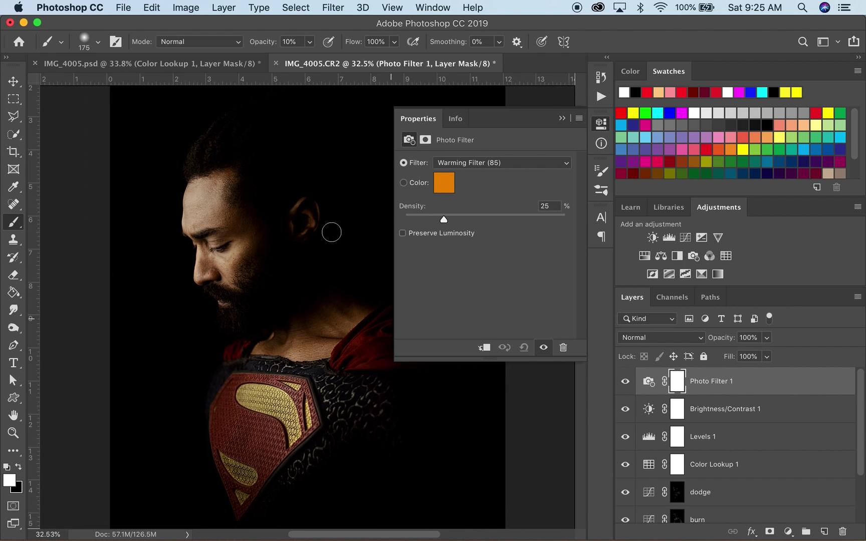
left_click(499, 163)
left_click(499, 163)
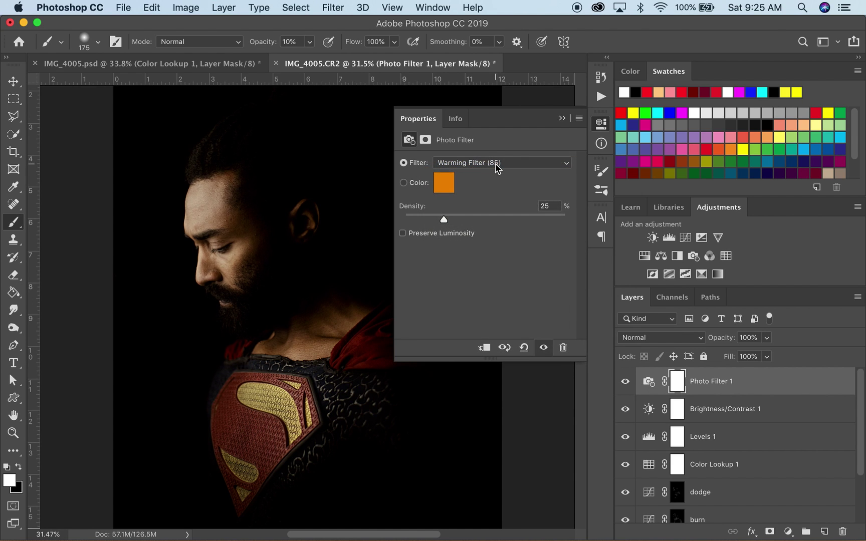
left_click(483, 163)
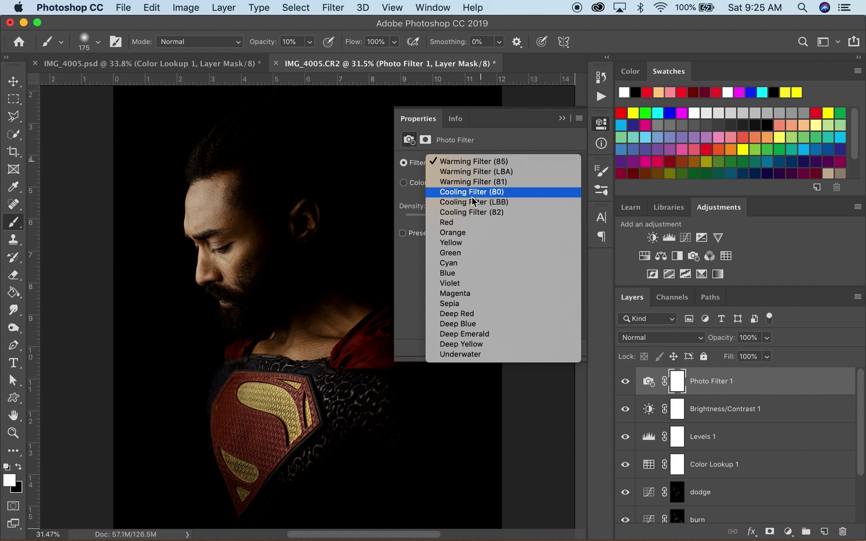
left_click(467, 211)
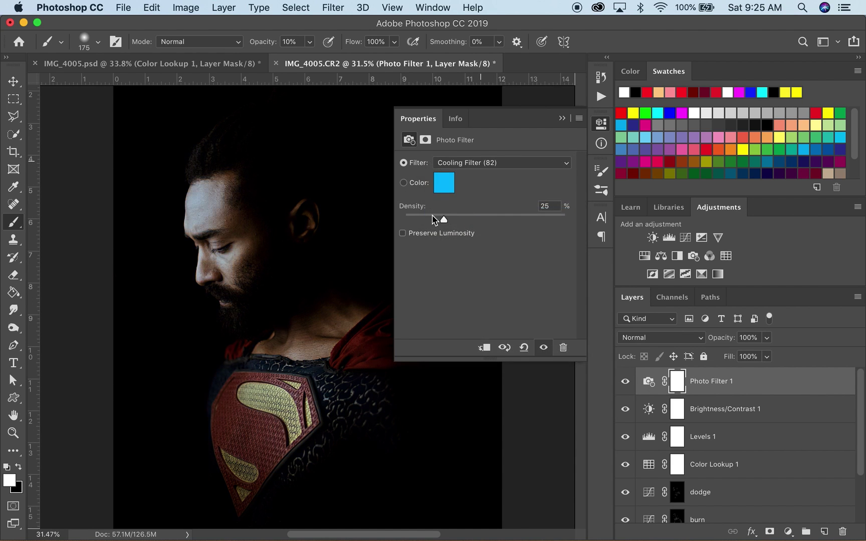
left_click(483, 166)
left_click(460, 287)
left_click(468, 164)
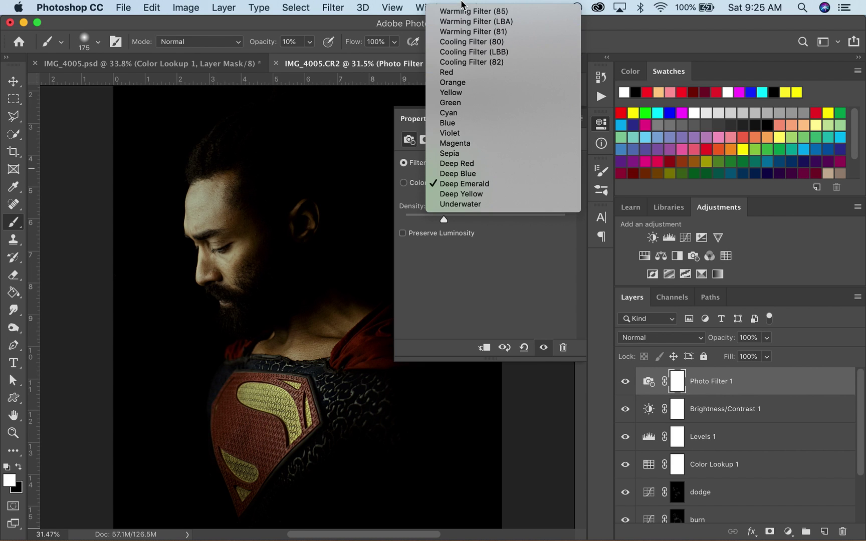
left_click(469, 32)
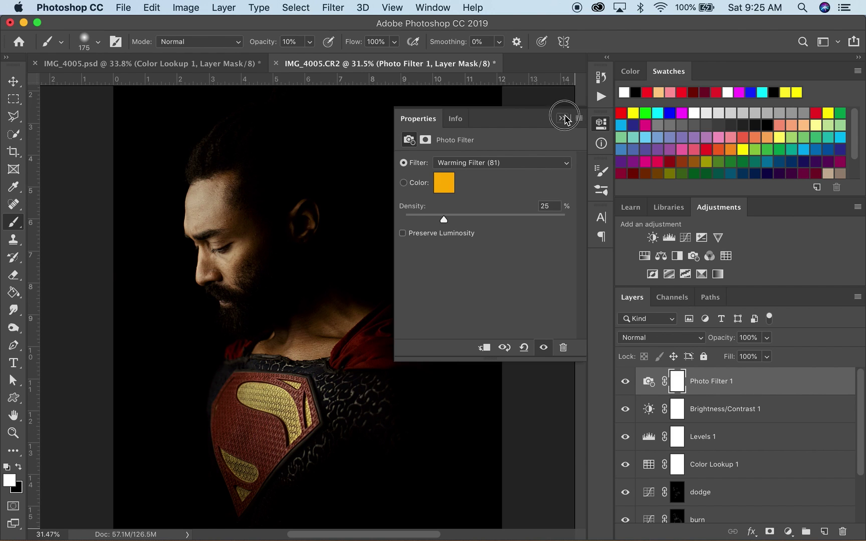
left_click(561, 117)
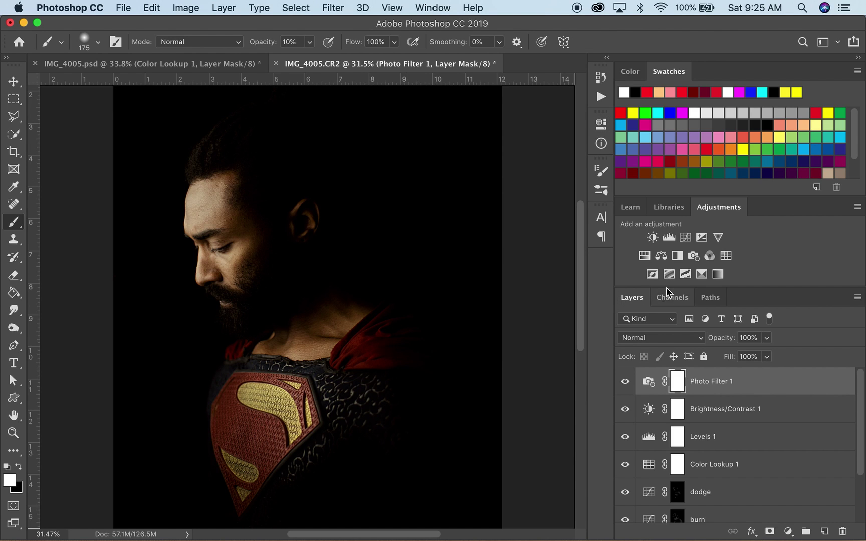
Step: Add a Gradient Map layer above Photo Filter 1 and try the Copper 2, Gold-Selenium 1 and Gold-Copper gradient presets
left_click(718, 274)
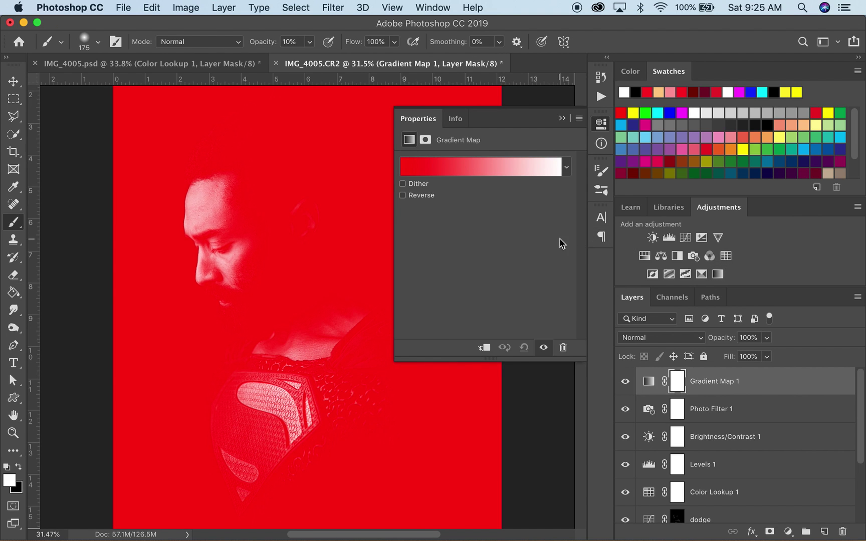
left_click(486, 168)
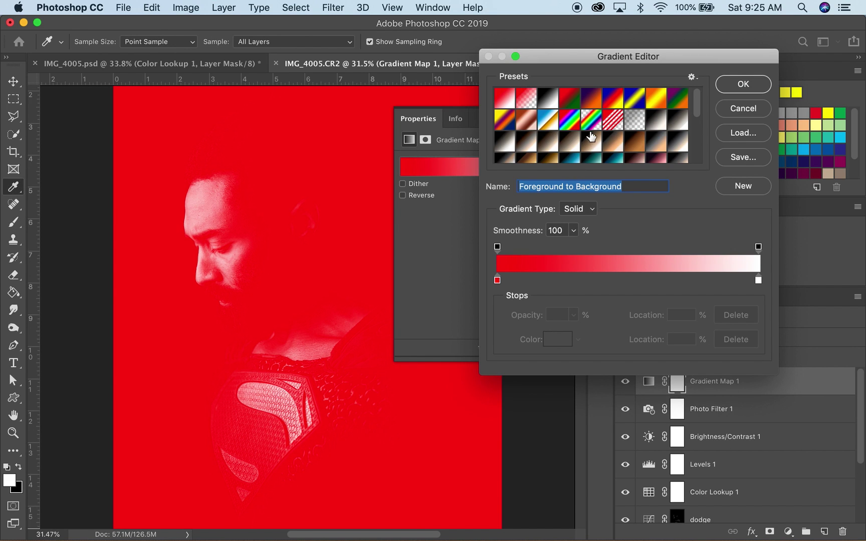
scroll(591, 136, "down", 5)
scroll(592, 135, "up", 3)
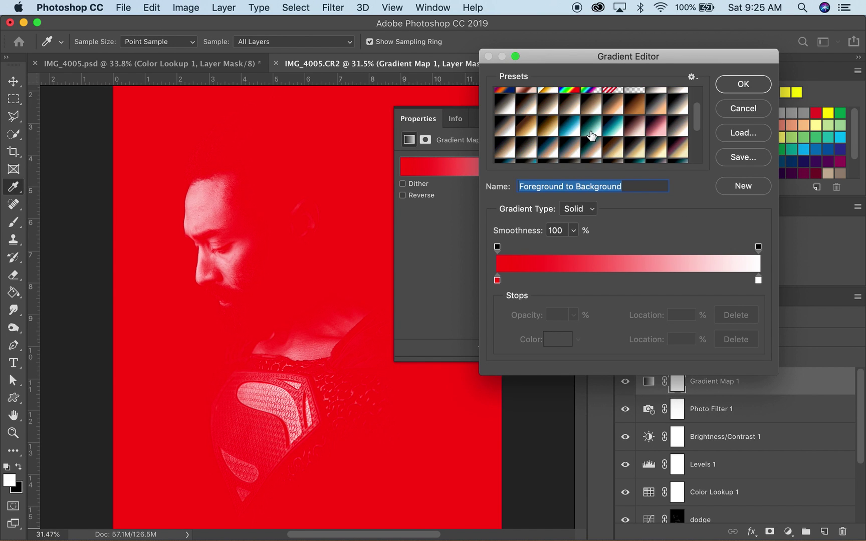
left_click(655, 139)
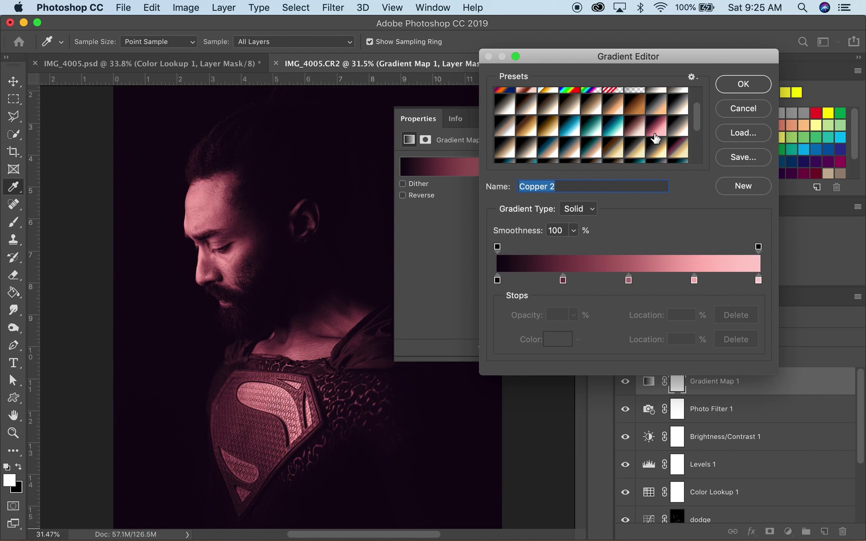
left_click(615, 146)
left_click(628, 146)
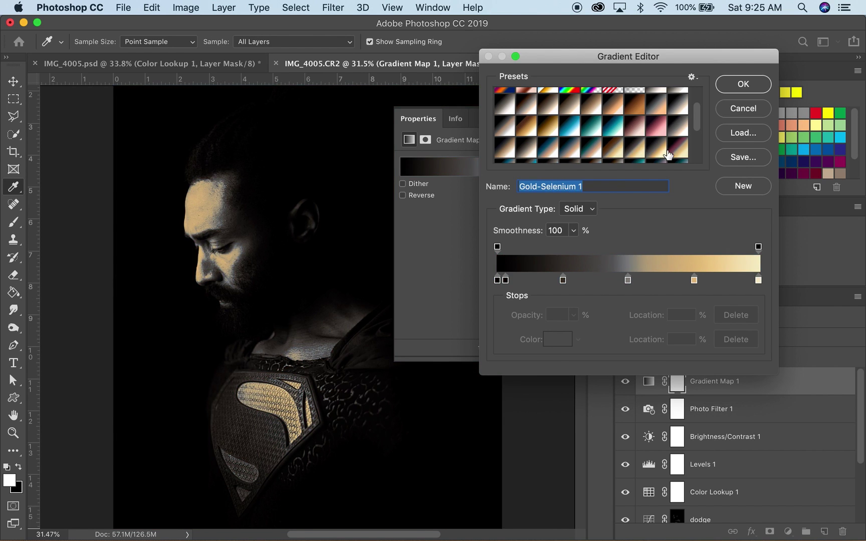
left_click(670, 154)
scroll(582, 141, "down", 3)
scroll(565, 123, "up", 5)
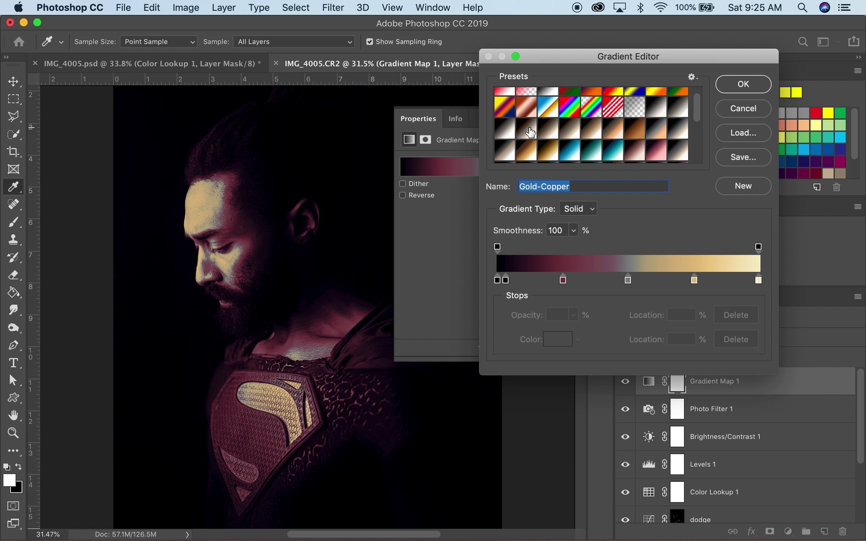
Step: Try the Sepia 1 preset, apply Copper 2 to the gradient map instead, and set the layer's opacity to 25%
left_click(549, 131)
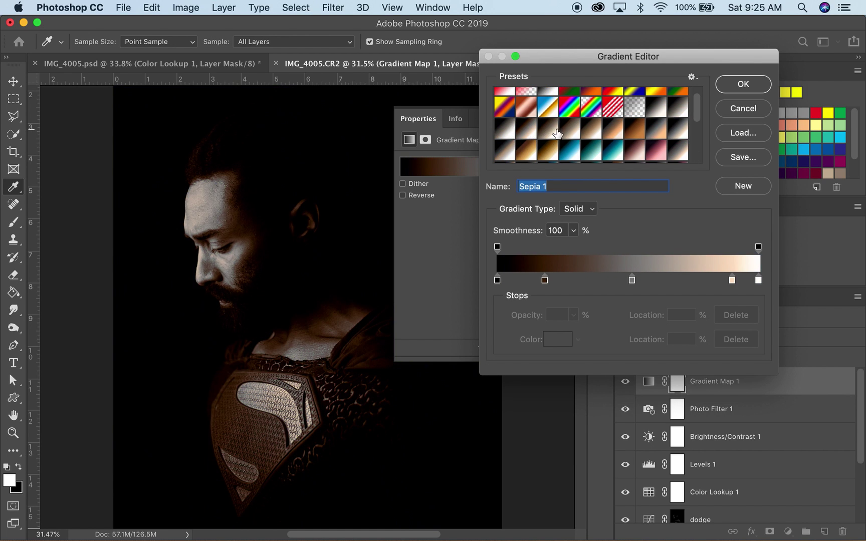
left_click(636, 154)
left_click(656, 158)
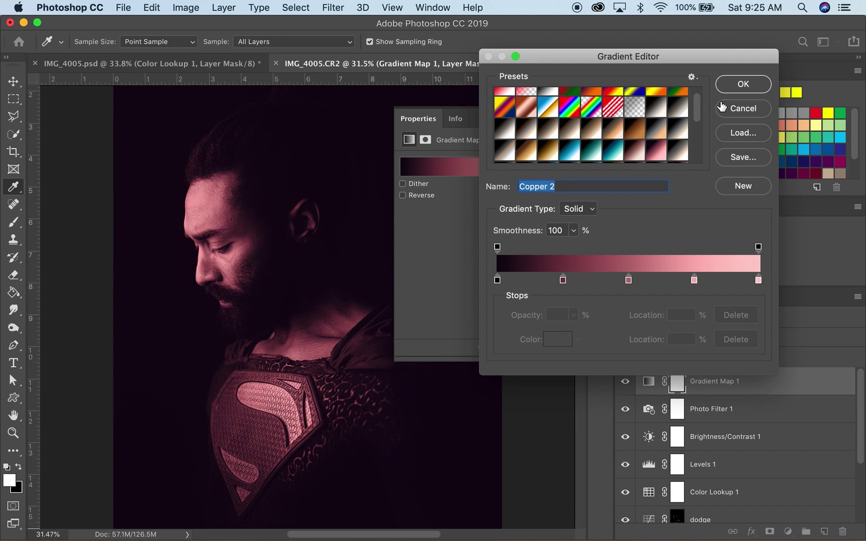
left_click(733, 86)
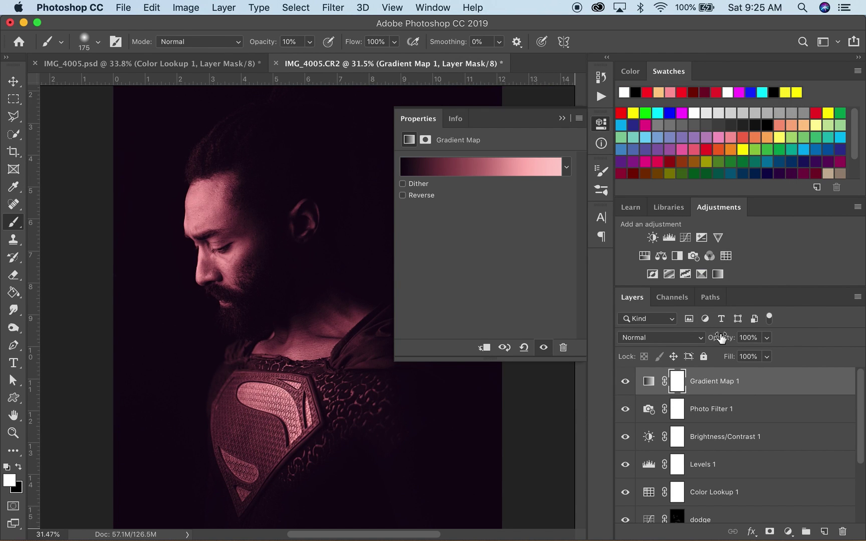
left_click(766, 341)
left_click_drag(766, 346, 720, 356)
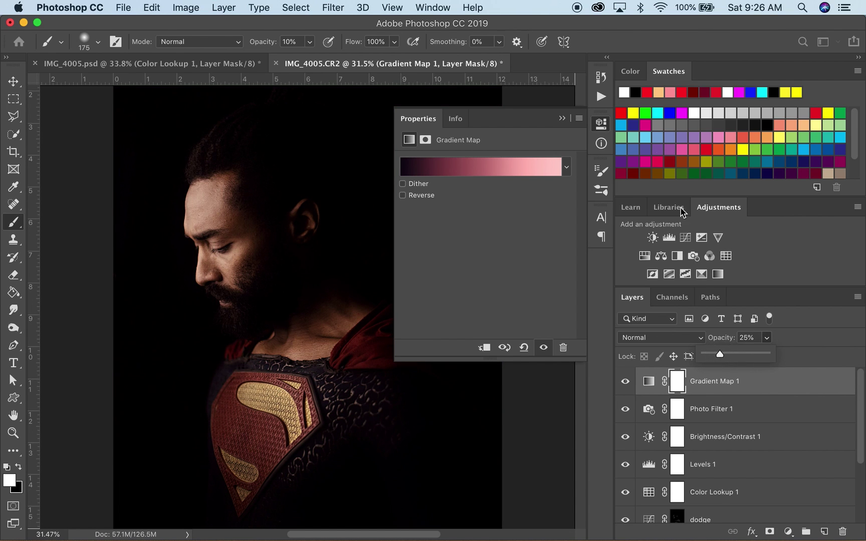
Step: Raise the Gradient Map 1 layer's opacity to 32%, check its effect by toggling visibility, and collapse its properties
left_click_drag(723, 357, 726, 357)
left_click(625, 386)
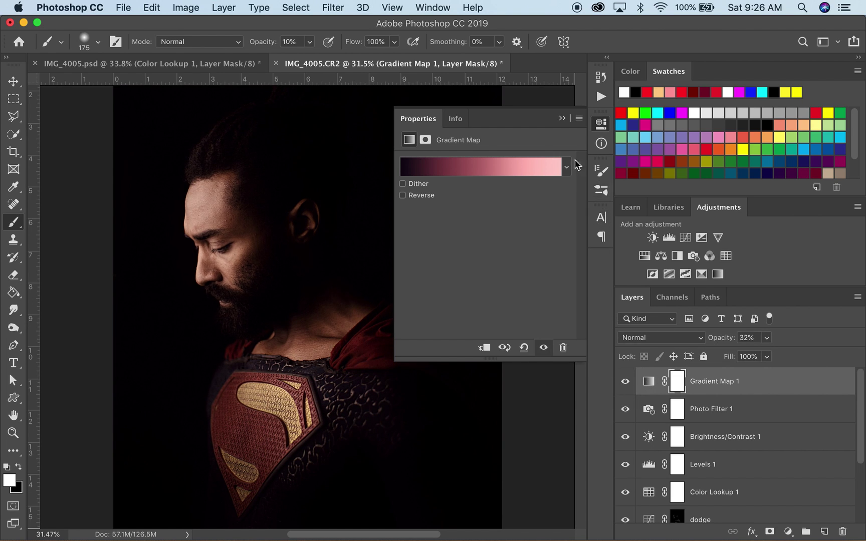
left_click(562, 118)
left_click(624, 383)
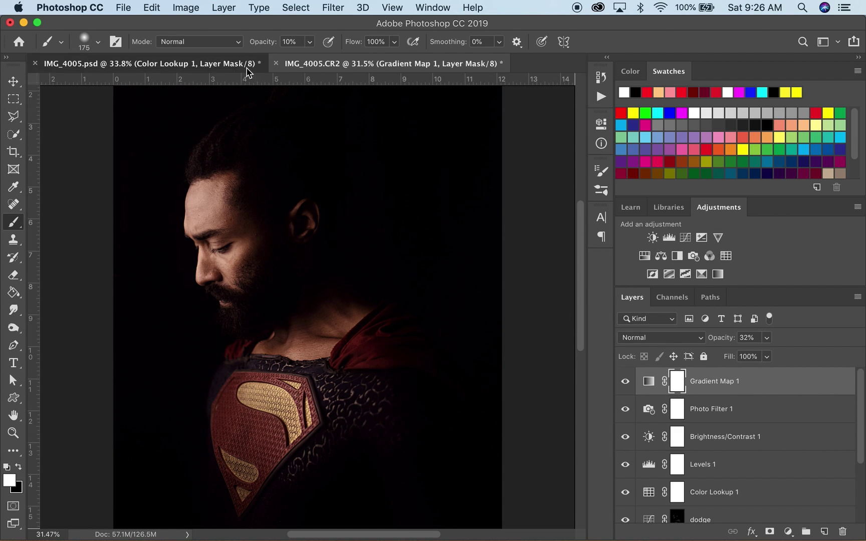
Step: Examine the layer stack of the finished IMG_4005.psd for remaining adjustments, and return to IMG_4005.CR2
left_click(250, 64)
scroll(734, 447, "up", 1)
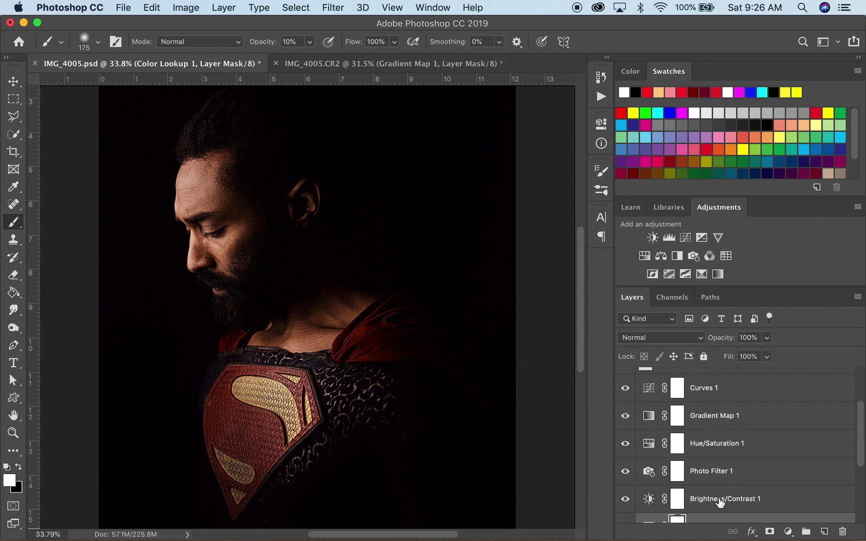
scroll(720, 501, "down", 4)
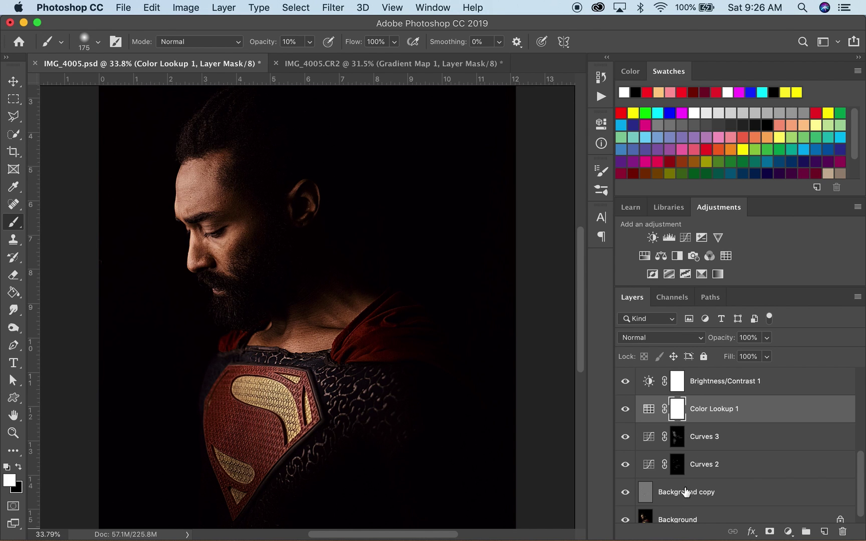
scroll(684, 466, "up", 1)
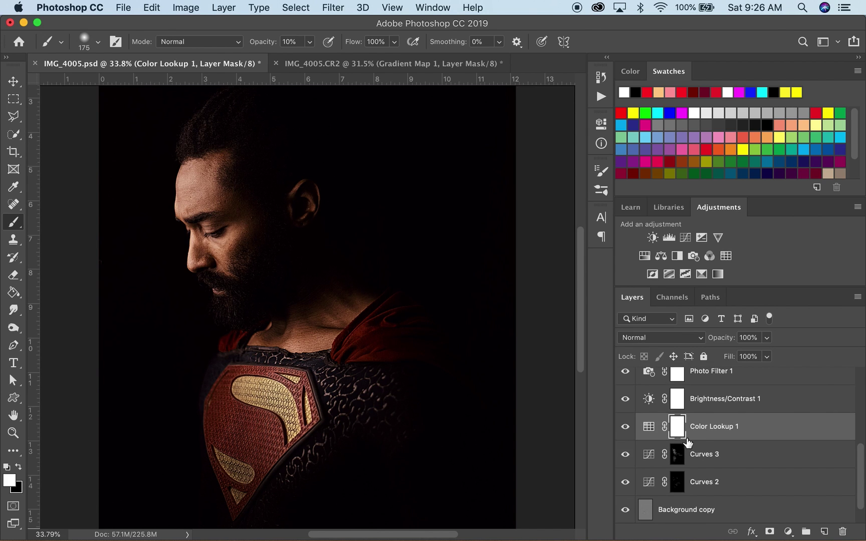
scroll(715, 398, "up", 3)
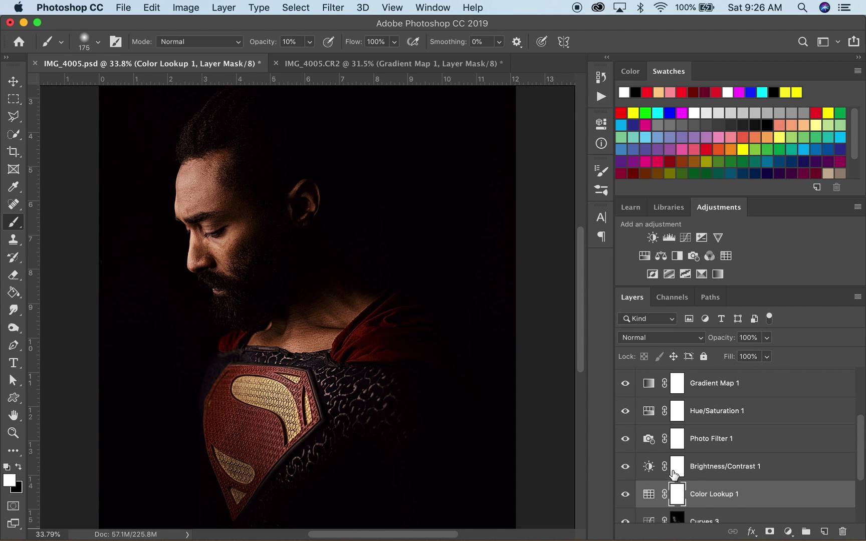
scroll(685, 421, "up", 2)
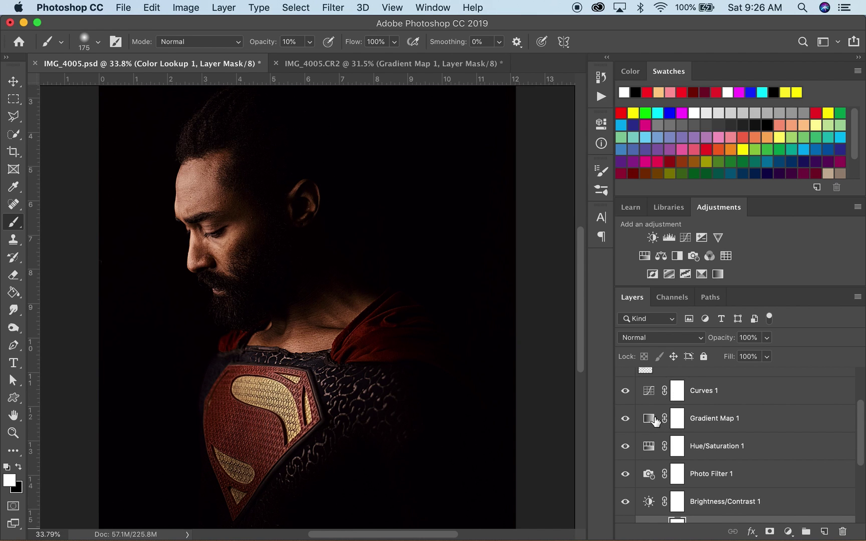
scroll(669, 417, "up", 3)
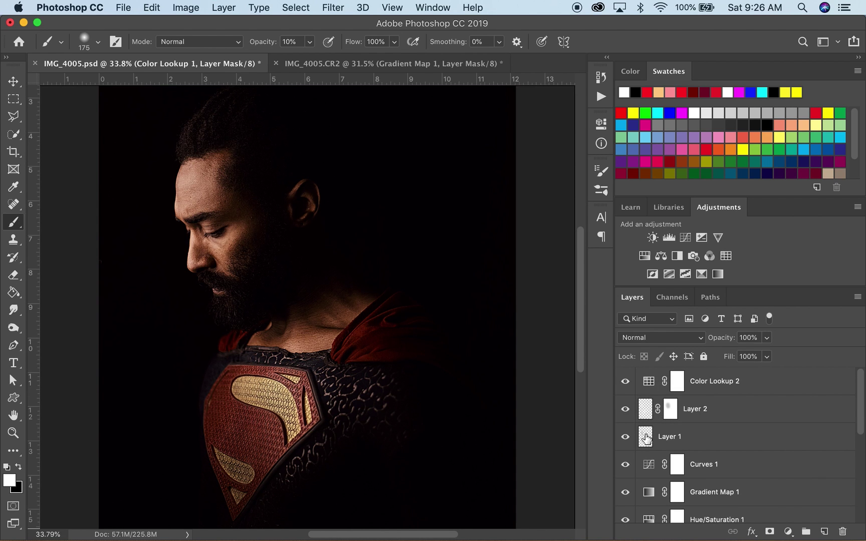
left_click(340, 65)
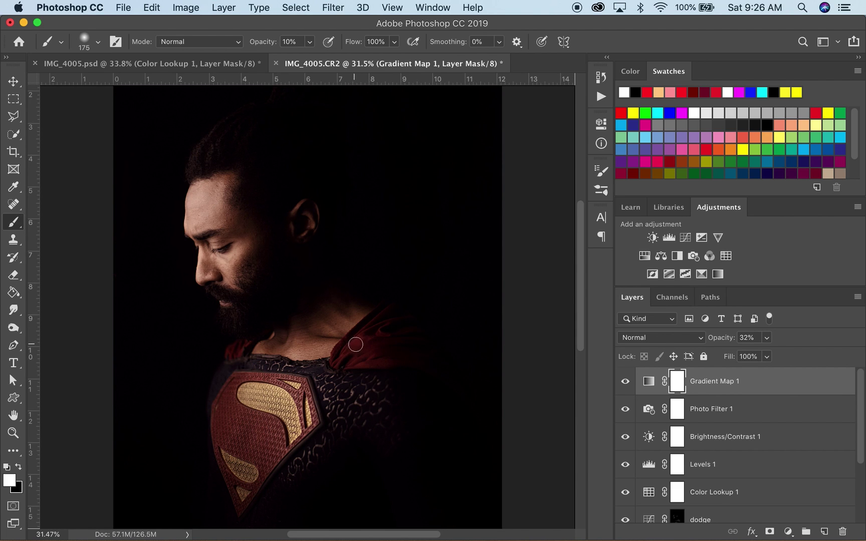
Step: Load the RGB channel as a luminosity selection, and copy and paste the selected area onto a new layer above Gradient Map 1
left_click(664, 305)
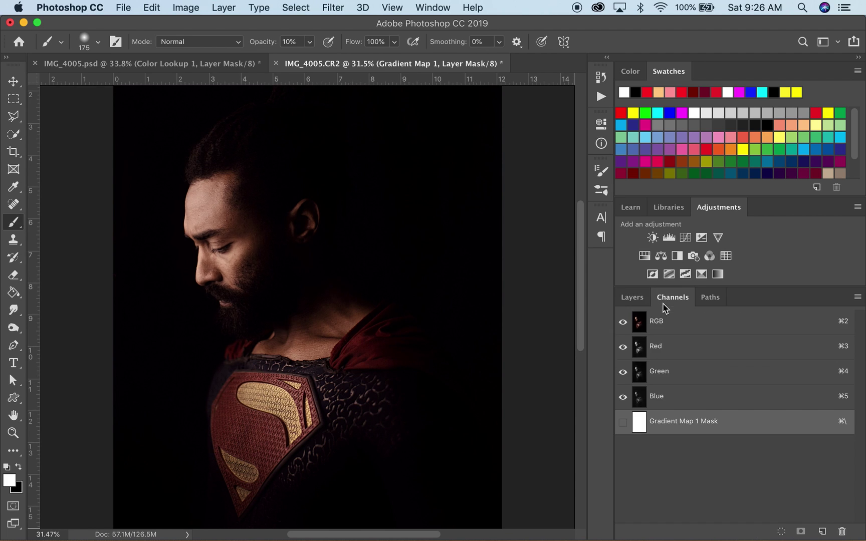
left_click(644, 326, "super")
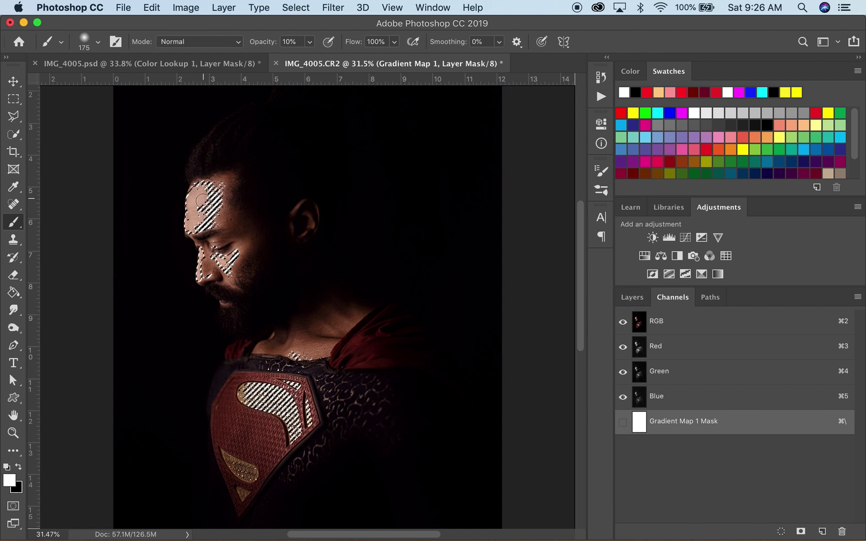
left_click(631, 297)
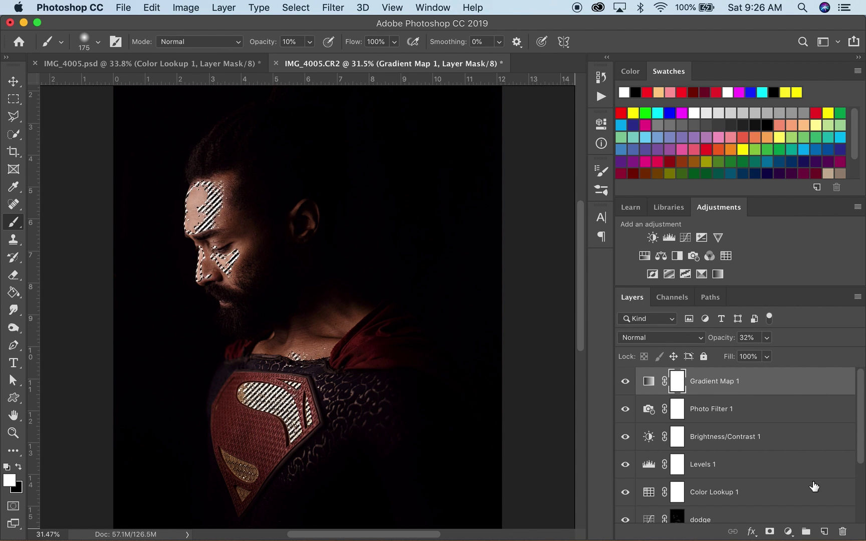
left_click(153, 7)
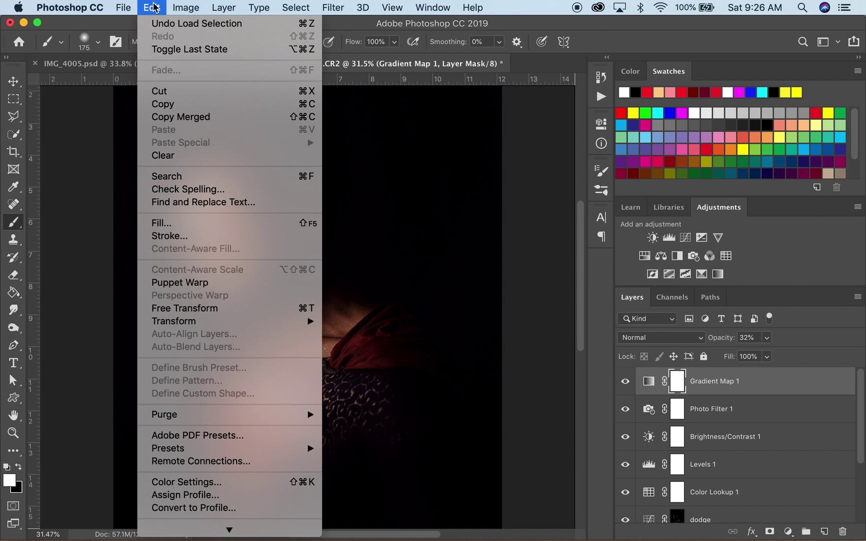
left_click(193, 103)
left_click(153, 7)
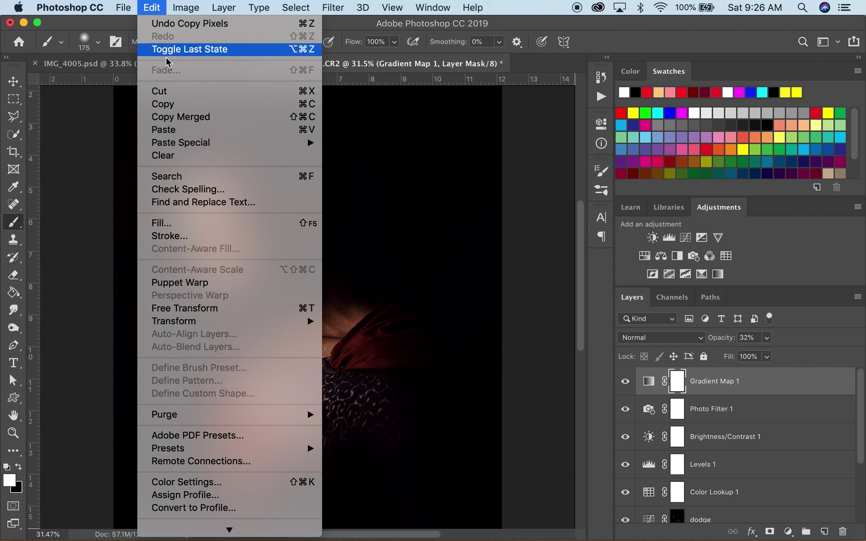
left_click(172, 135)
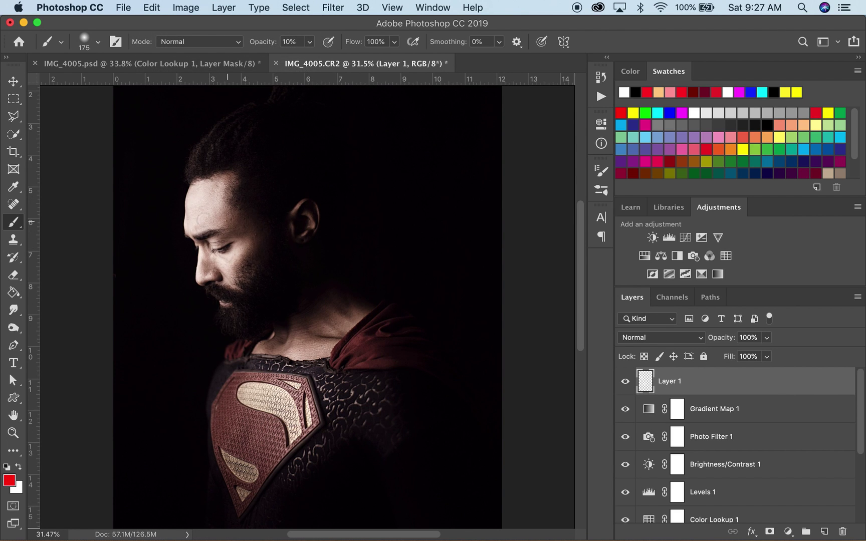
Step: Set the pasted layer's blend mode to Soft Light and toggle its visibility to compare the effect
left_click(668, 341)
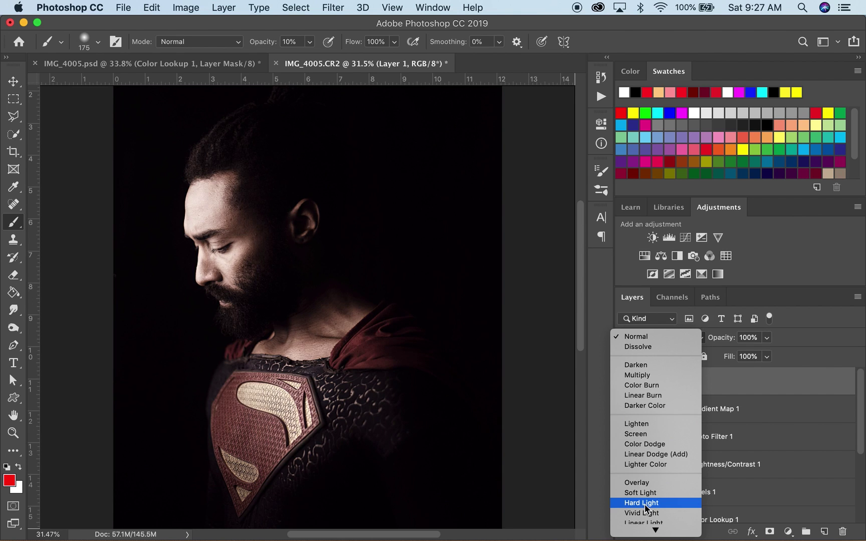
scroll(645, 504, "down", 3)
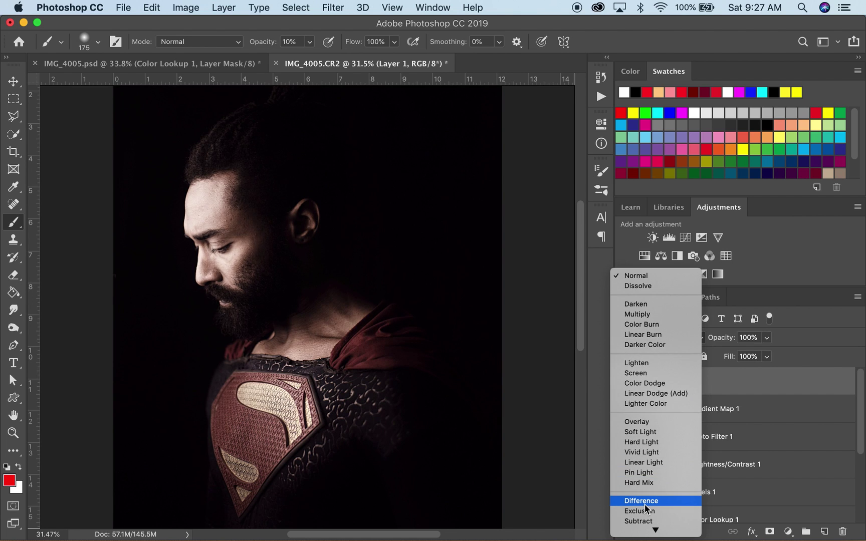
left_click(644, 433)
left_click(625, 383)
left_click(626, 382)
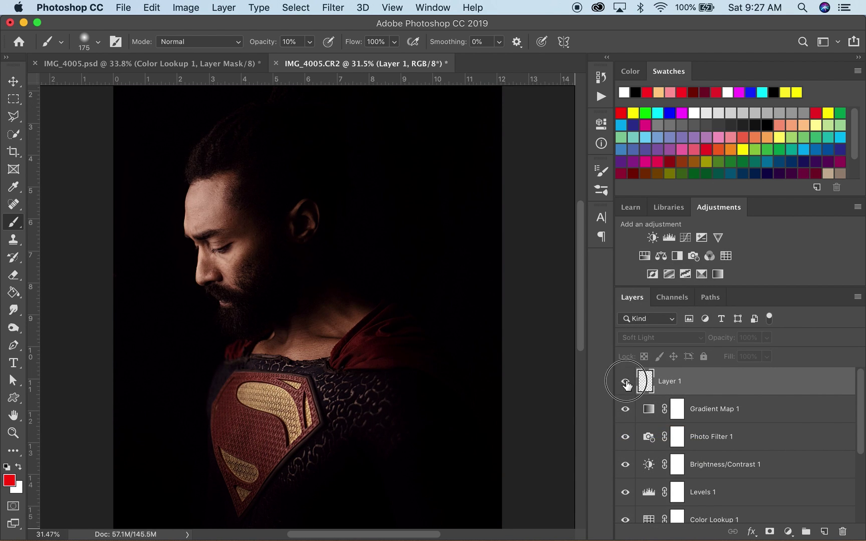
left_click(626, 382)
left_click(625, 383)
left_click(625, 382)
left_click(625, 382)
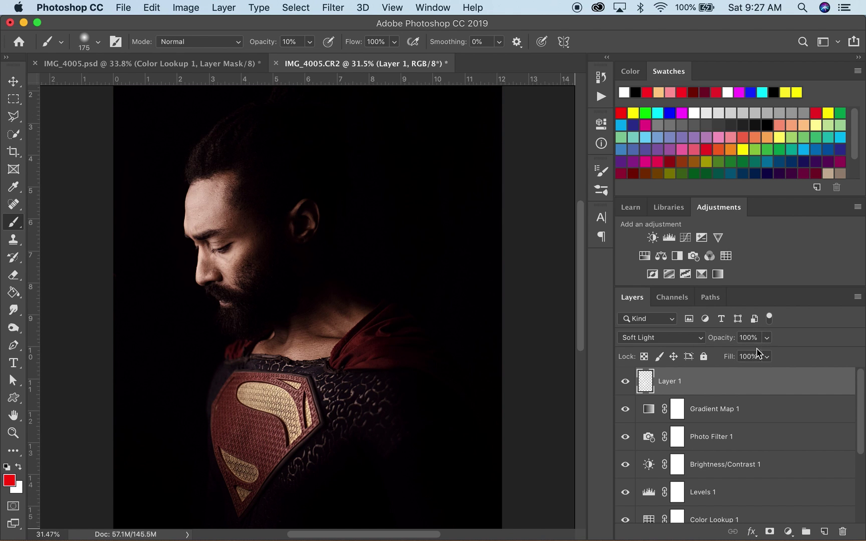
Step: Reduce the Soft Light layer's opacity to 60% and view the whole portrait
left_click(766, 337)
left_click(742, 354)
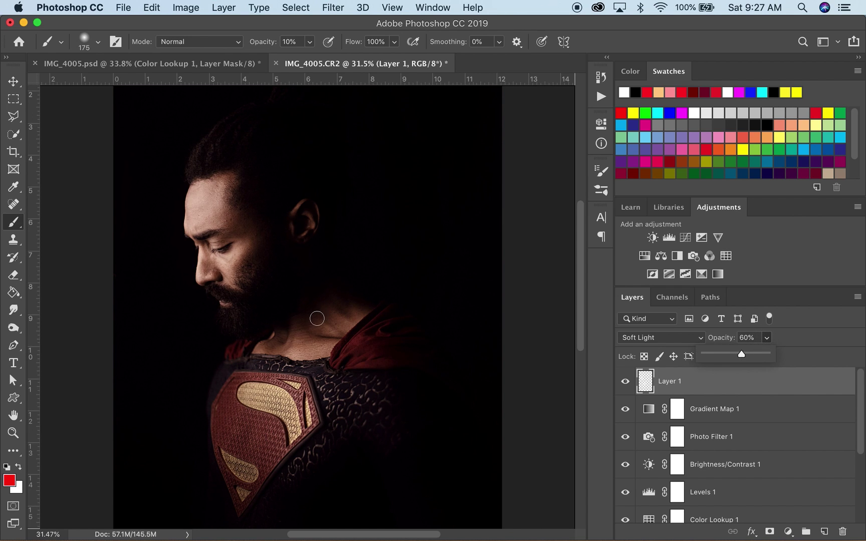
scroll(320, 309, "down", 3)
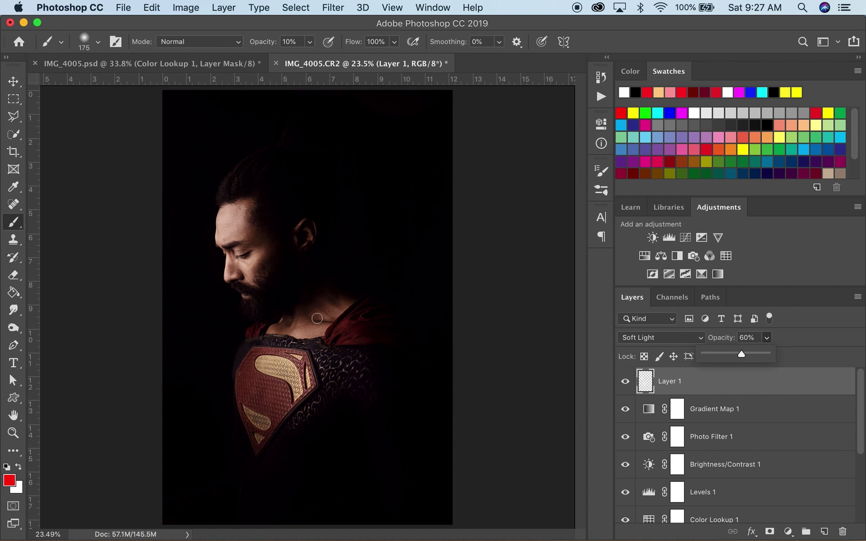
Step: Hide the dodge and burn layers and review the adjustment layers stacked above them
scroll(704, 412, "down", 5)
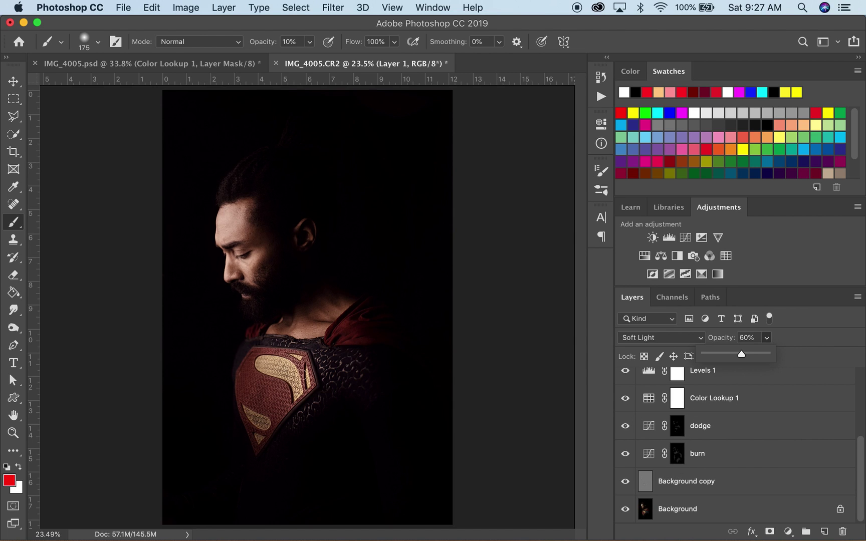
left_click(624, 431)
left_click(626, 454)
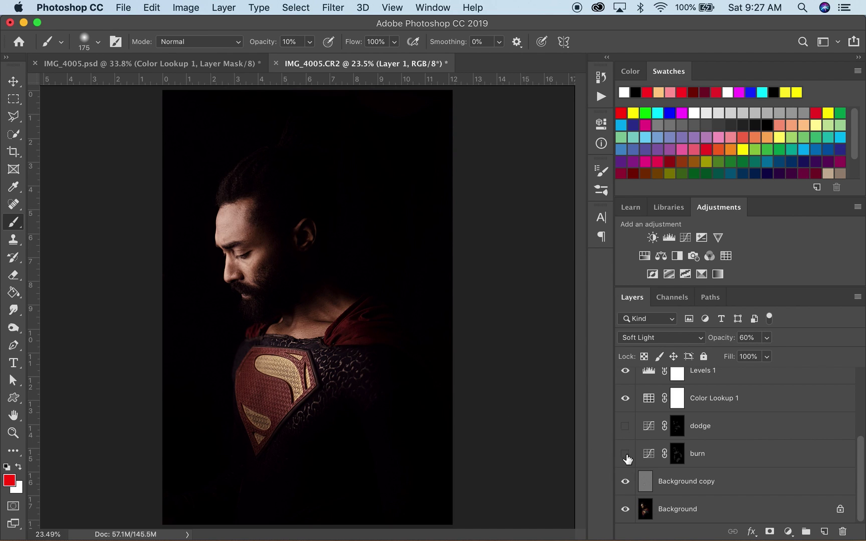
scroll(718, 414, "up", 4)
scroll(717, 413, "down", 4)
scroll(717, 412, "up", 5)
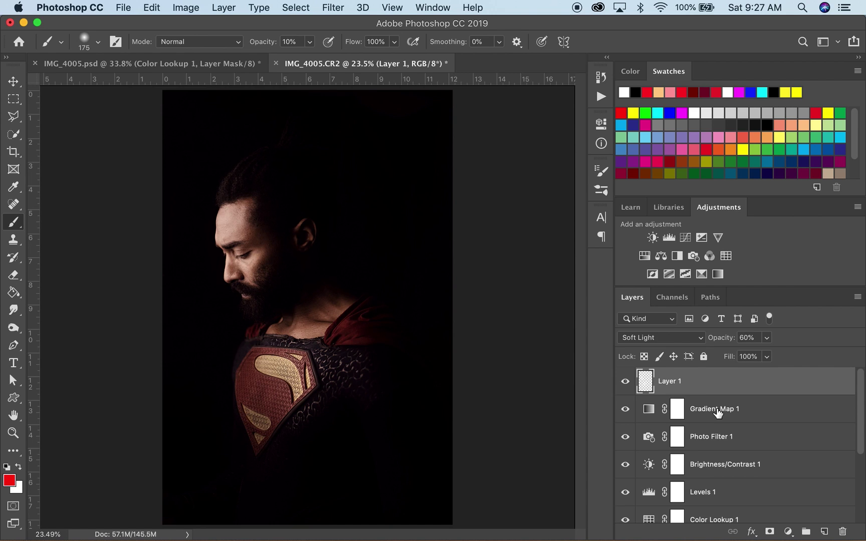
scroll(696, 444, "down", 1)
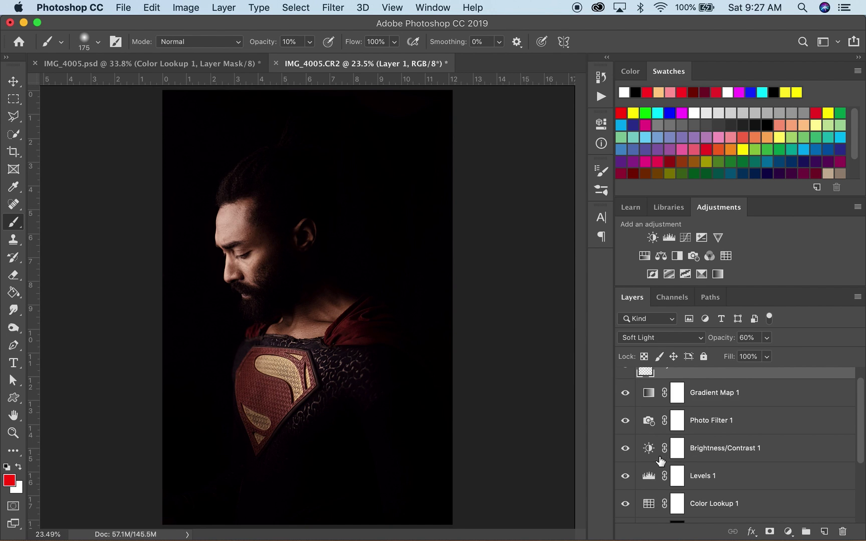
scroll(675, 427, "up", 1)
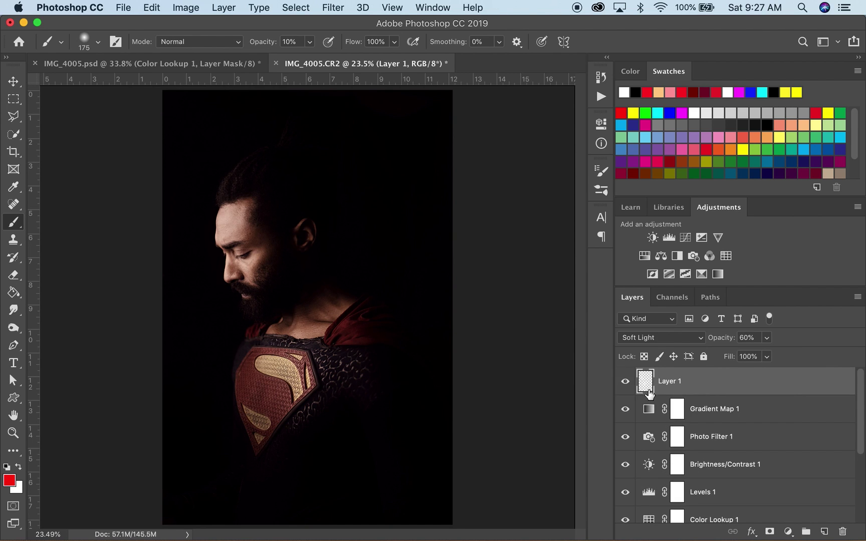